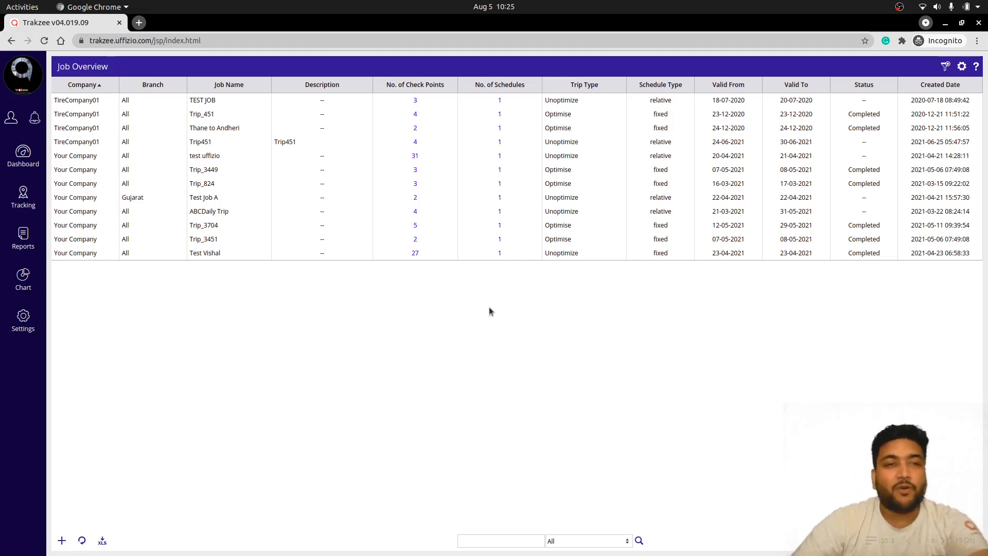
Step: Open the Job overview among the master settings
{"action": "mouse_move", "coordinate": [34, 323]}
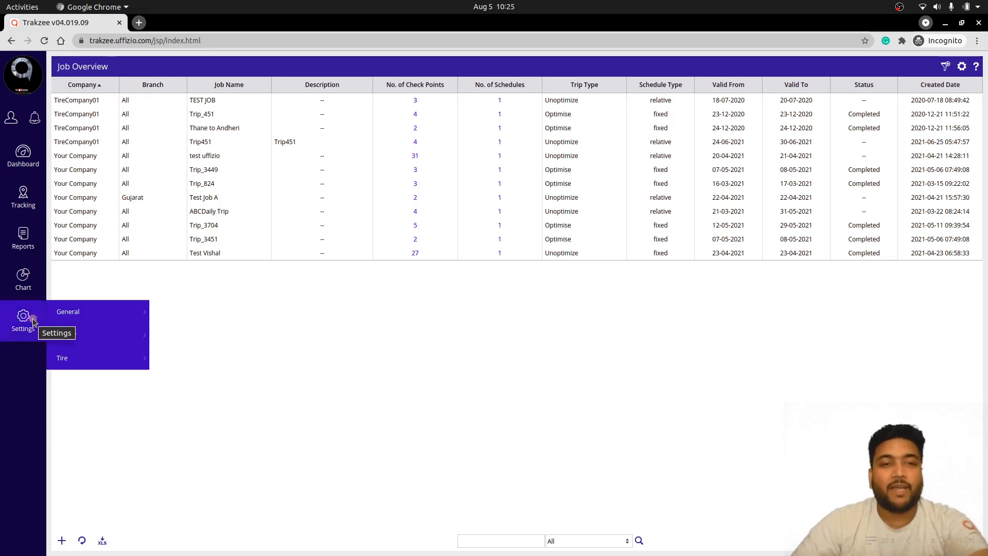
{"action": "mouse_move", "coordinate": [115, 335]}
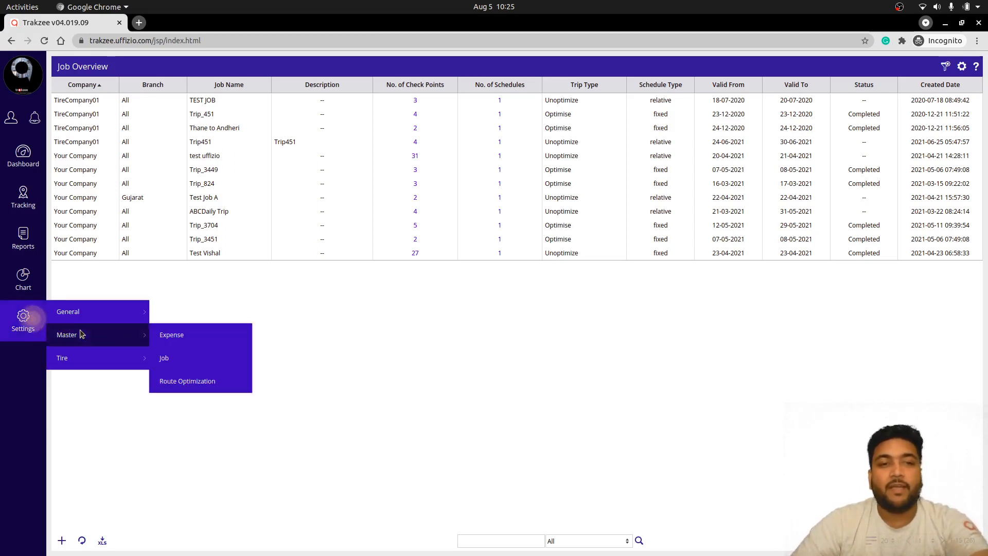
{"action": "left_click", "coordinate": [186, 357]}
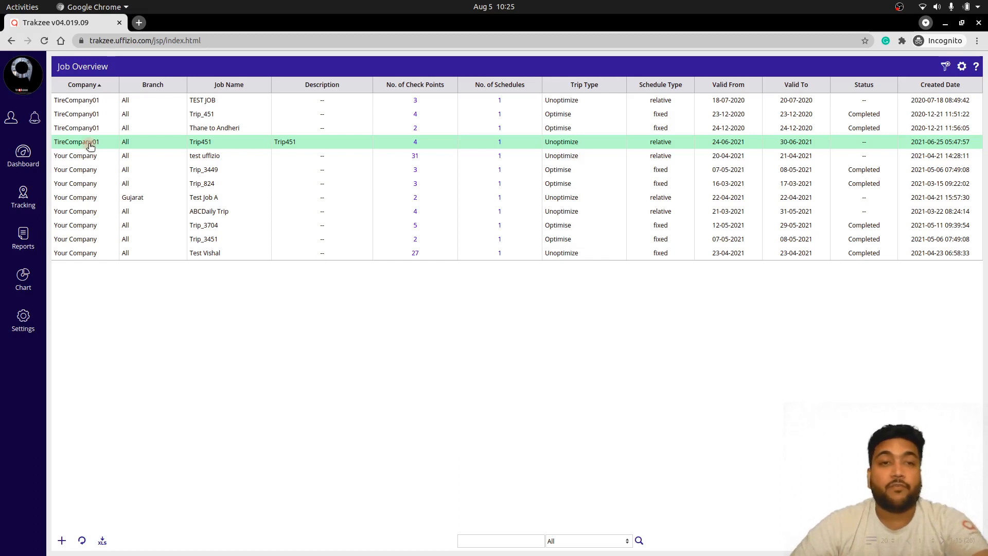
Step: Review the Trip451 job's row of TireCompany01 and open its check point details
{"action": "left_click", "coordinate": [143, 144]}
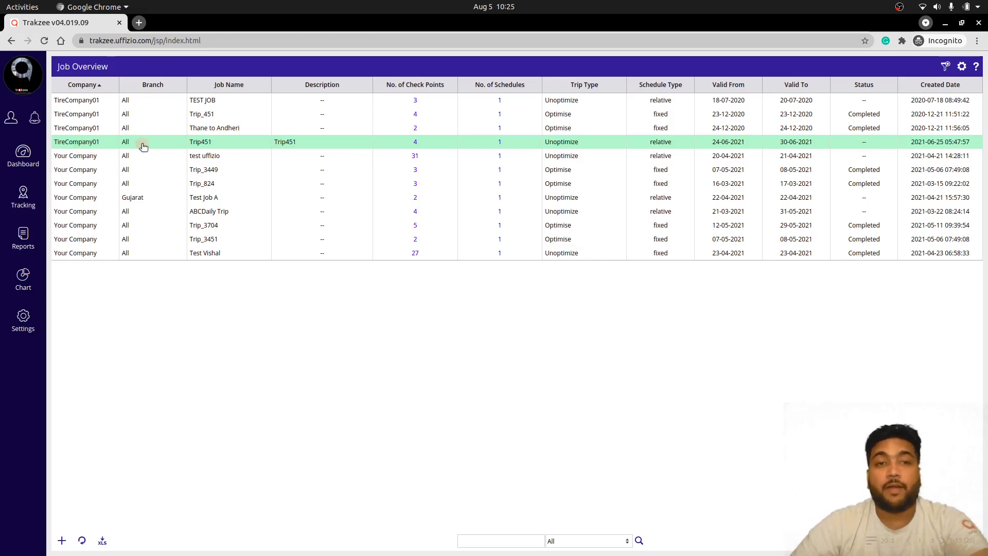
{"action": "left_click", "coordinate": [313, 144]}
{"action": "left_click", "coordinate": [313, 143]}
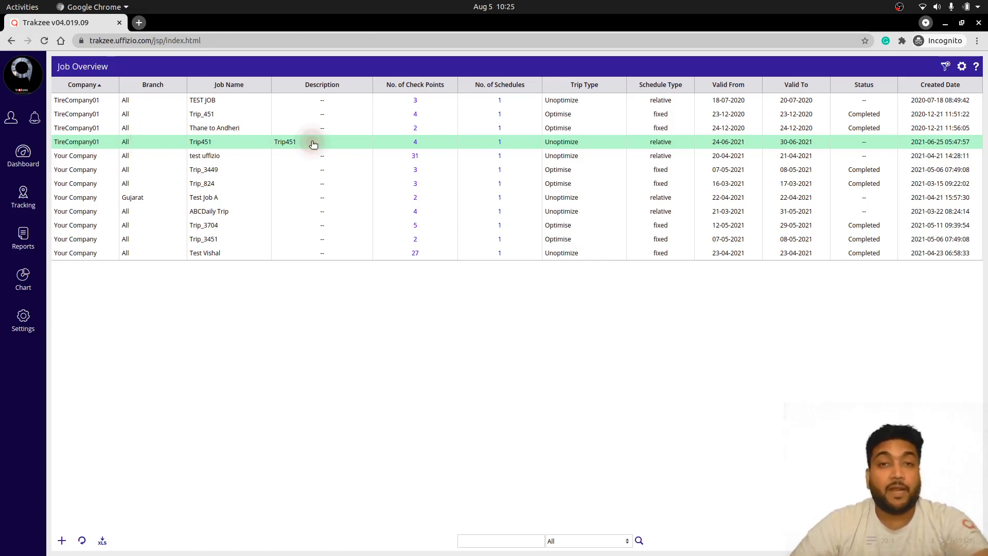
{"action": "left_click", "coordinate": [313, 144]}
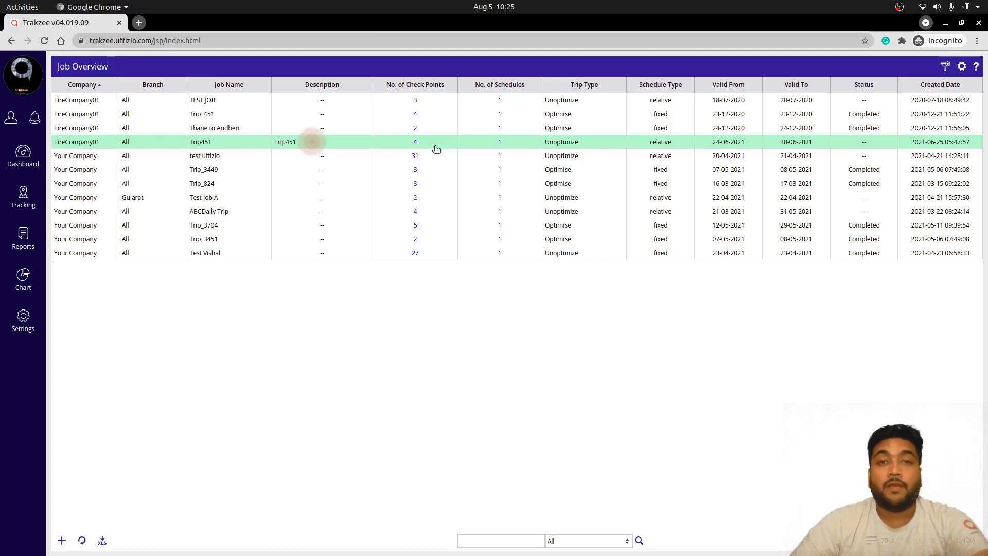
{"action": "left_click", "coordinate": [416, 143]}
{"action": "left_click", "coordinate": [416, 144]}
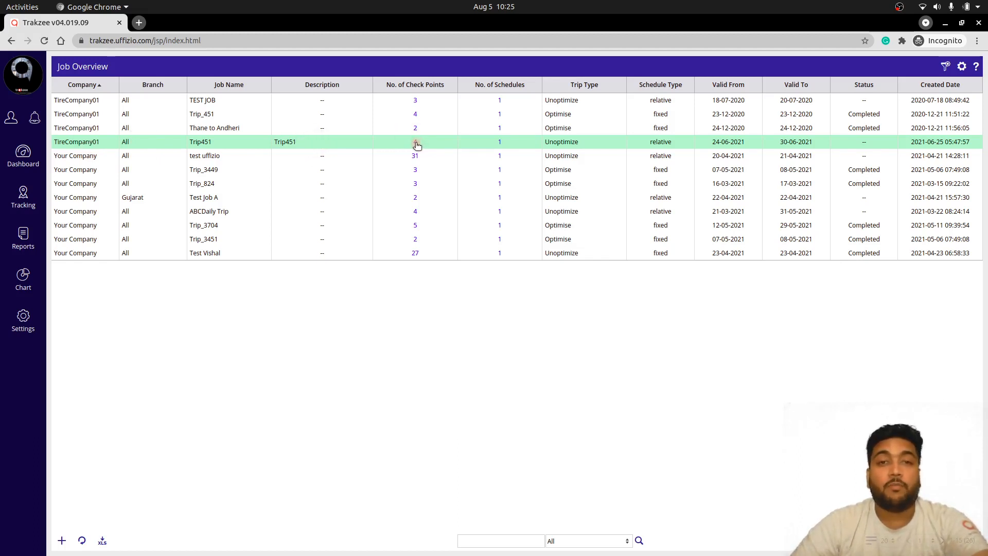
{"action": "left_click", "coordinate": [417, 144]}
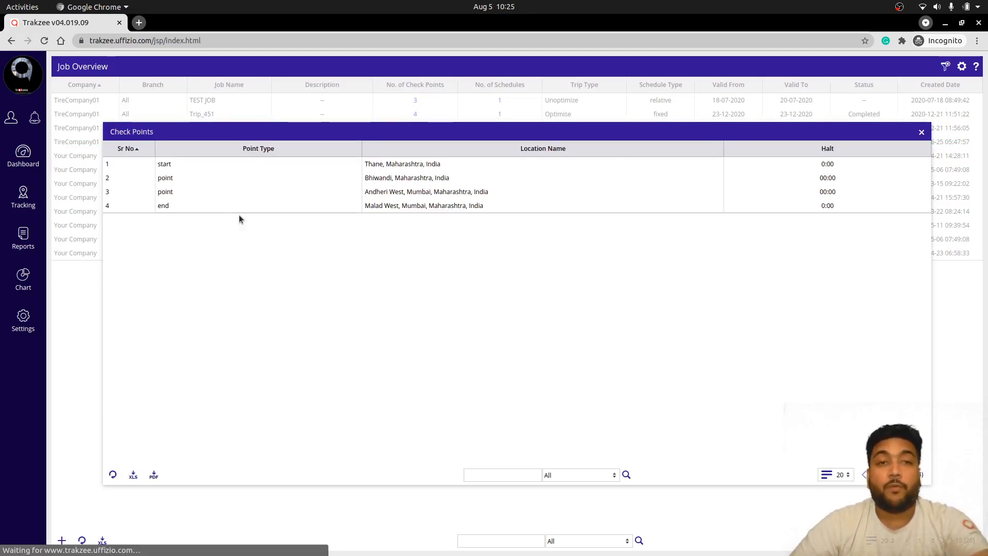
Step: Examine the point types, locations and halt times of the Trip451 check points, and close the list
{"action": "left_click", "coordinate": [178, 178]}
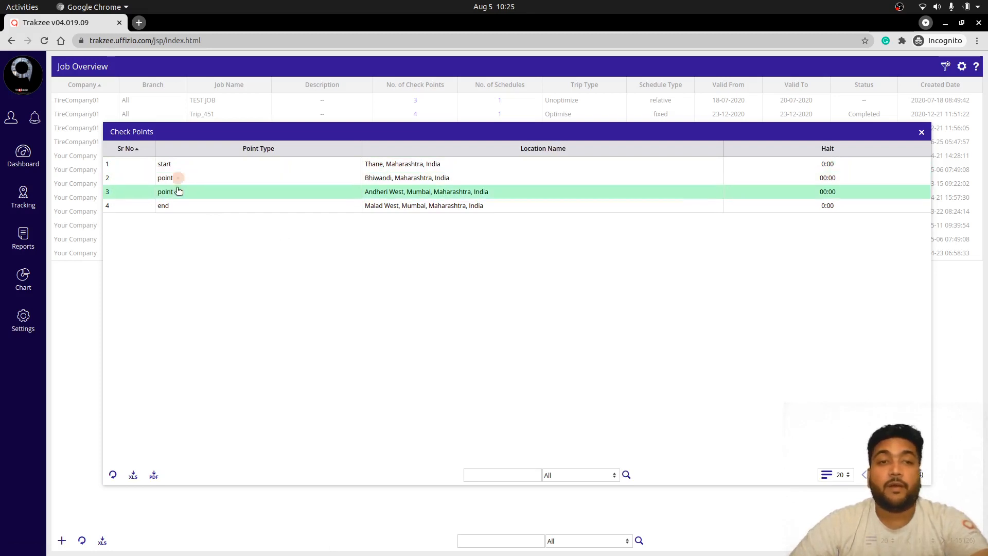
{"action": "left_click", "coordinate": [177, 192]}
{"action": "left_click", "coordinate": [193, 213]}
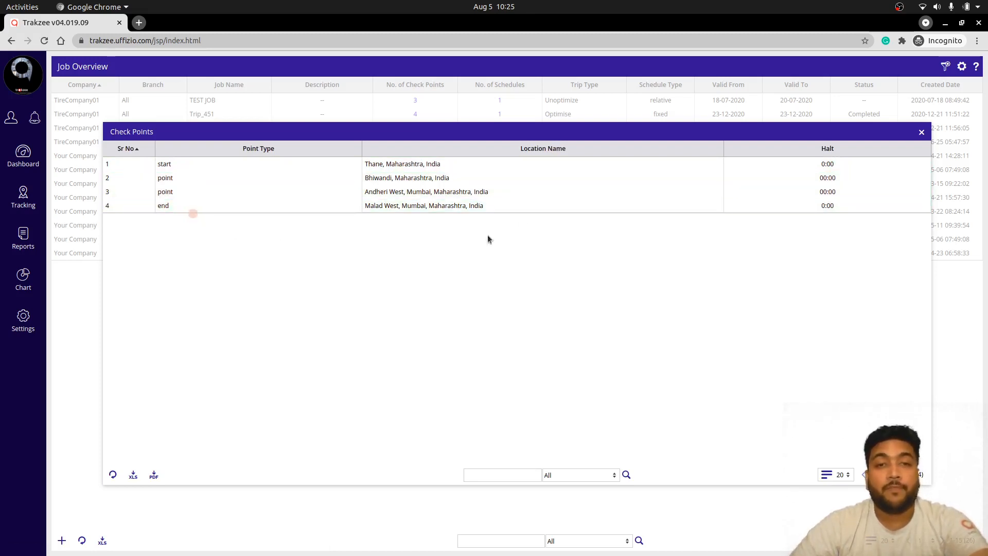
{"action": "left_click", "coordinate": [425, 177]}
{"action": "left_click", "coordinate": [346, 205]}
{"action": "left_click", "coordinate": [130, 207]}
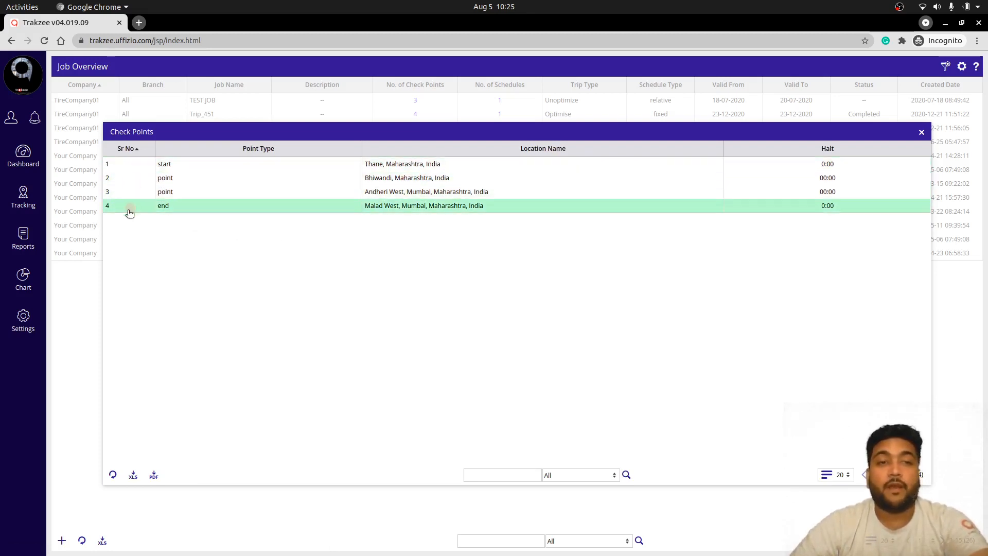
{"action": "left_click", "coordinate": [825, 166]}
{"action": "left_click", "coordinate": [823, 182]}
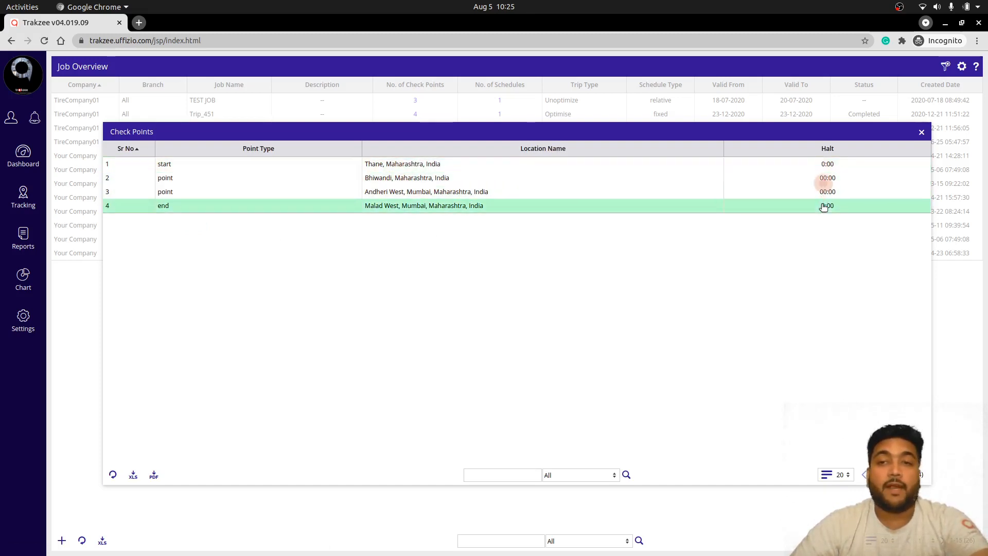
{"action": "left_click", "coordinate": [822, 206]}
{"action": "left_click", "coordinate": [826, 165]}
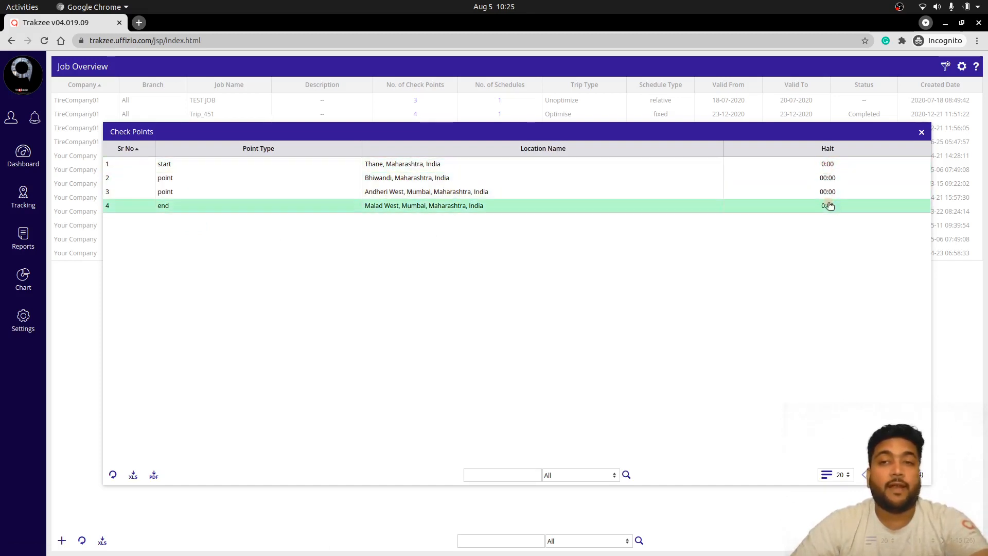
{"action": "left_click", "coordinate": [828, 202]}
{"action": "left_click", "coordinate": [921, 132]}
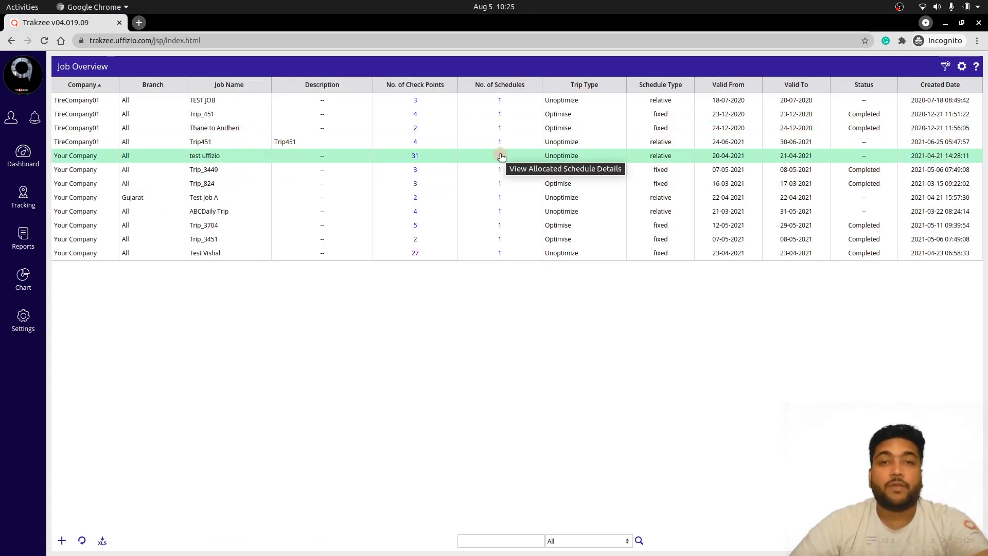
Step: View the allocated schedule details of the "test uffizio" job and close them
{"action": "left_click", "coordinate": [500, 155]}
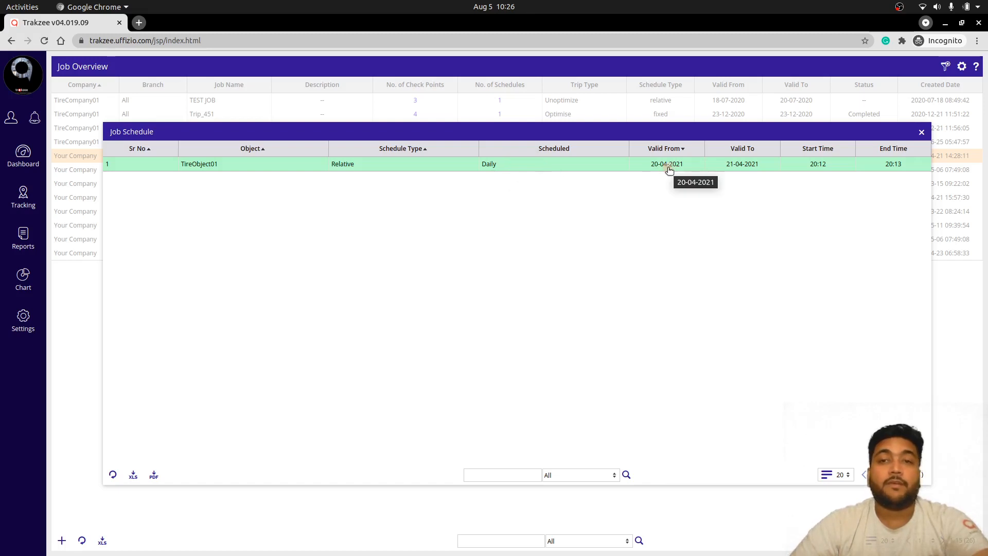
{"action": "key", "text": "ctrl"}
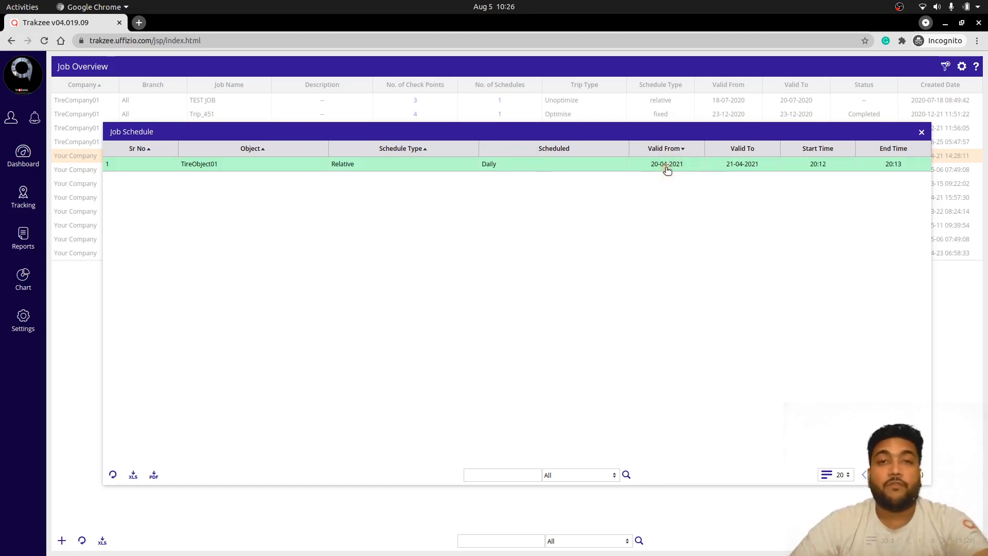
{"action": "key", "text": "ctrl"}
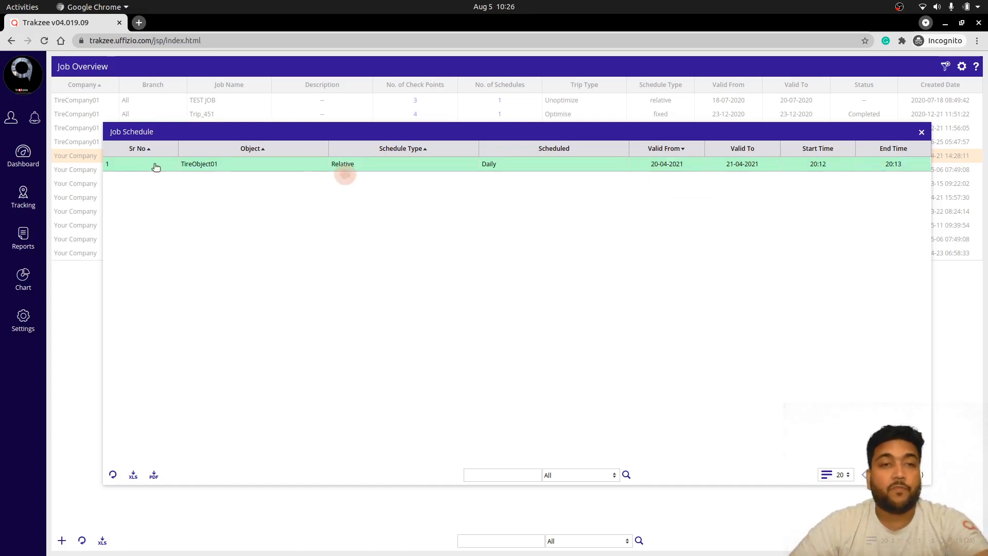
{"action": "left_click", "coordinate": [921, 132]}
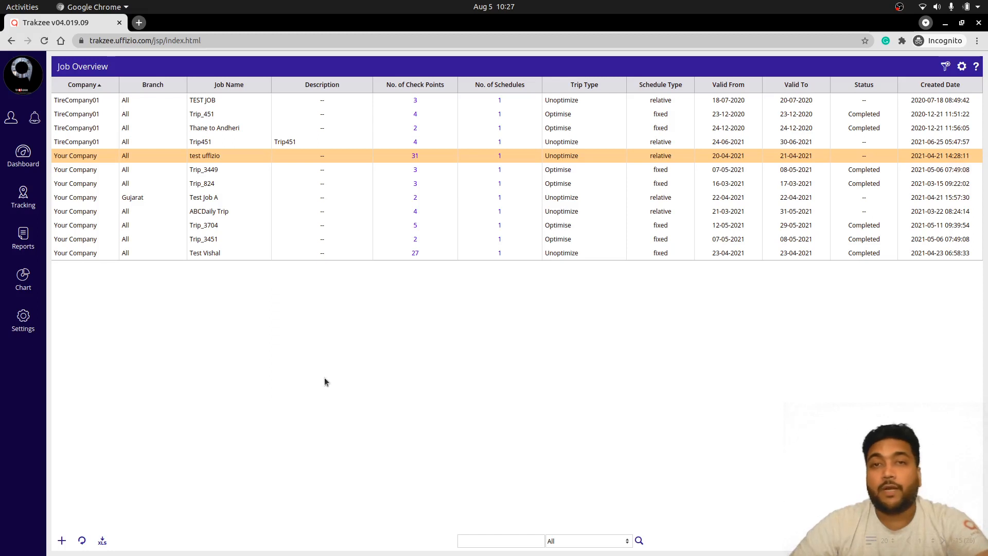
Step: Start a new job for the company Your Company and the branch Gujarat
{"action": "left_click", "coordinate": [63, 540]}
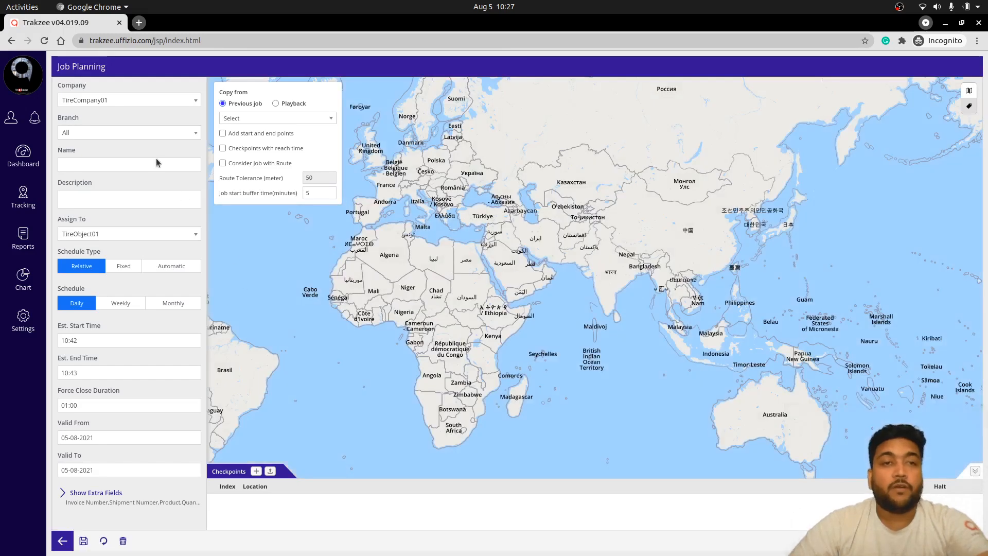
{"action": "left_click", "coordinate": [120, 100]}
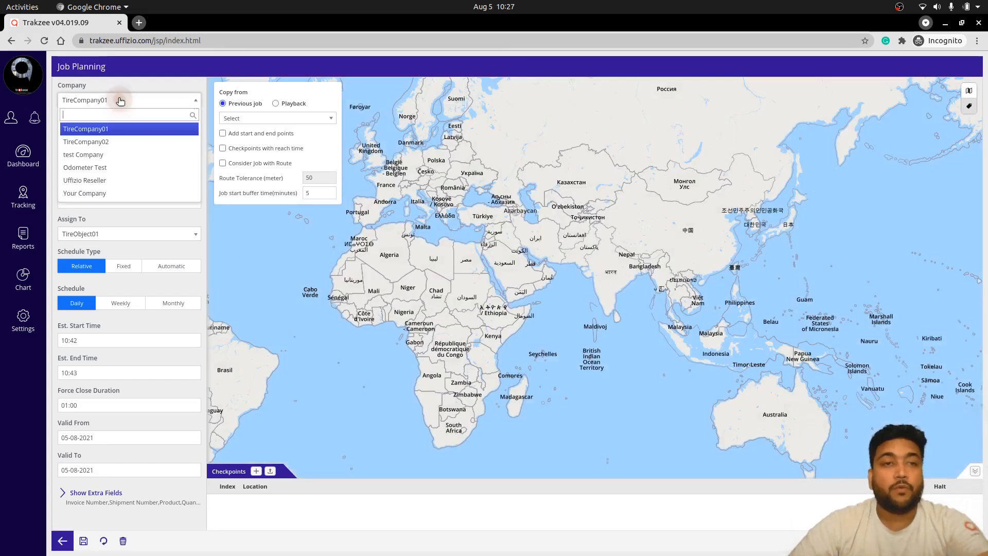
{"action": "left_click", "coordinate": [103, 191]}
{"action": "left_click", "coordinate": [97, 132]}
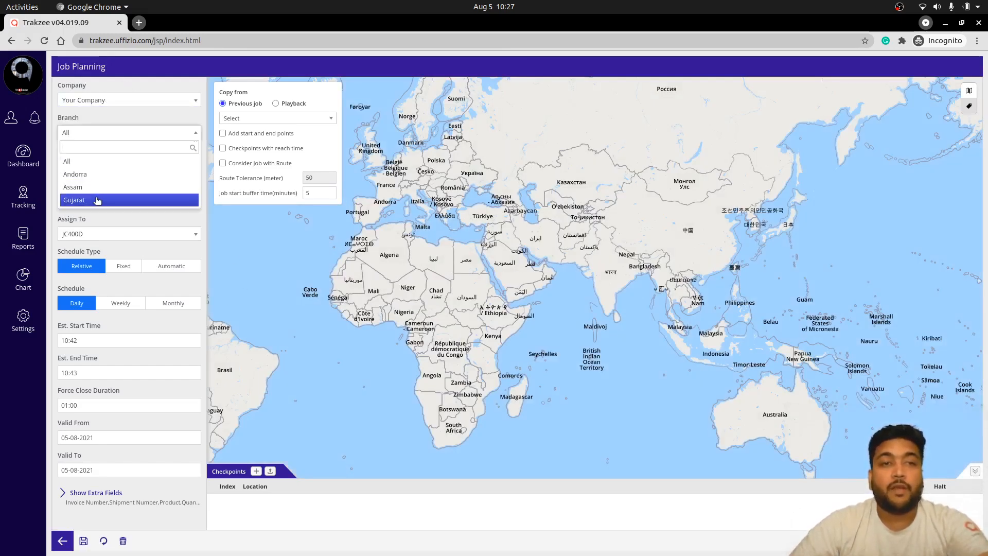
{"action": "left_click", "coordinate": [98, 198]}
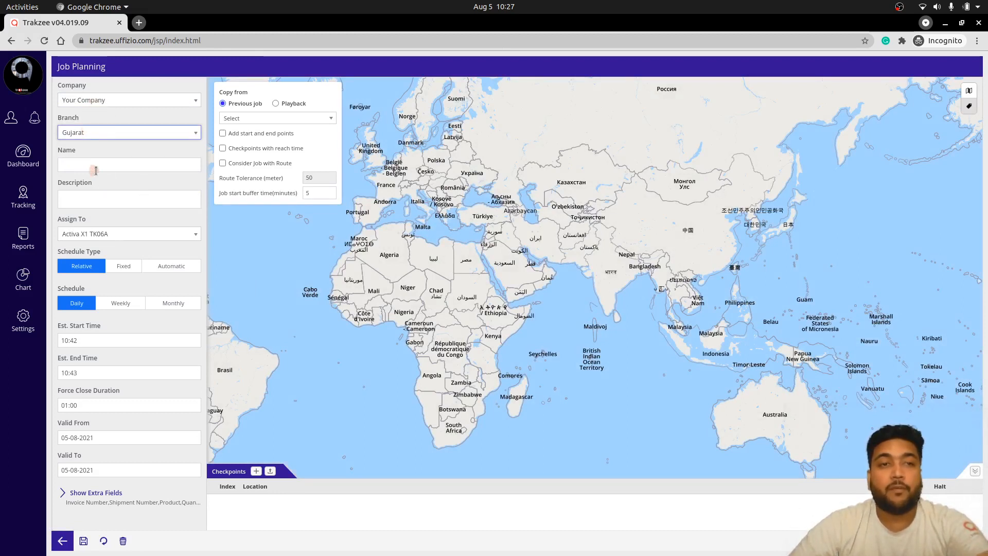
{"action": "left_click", "coordinate": [124, 166]}
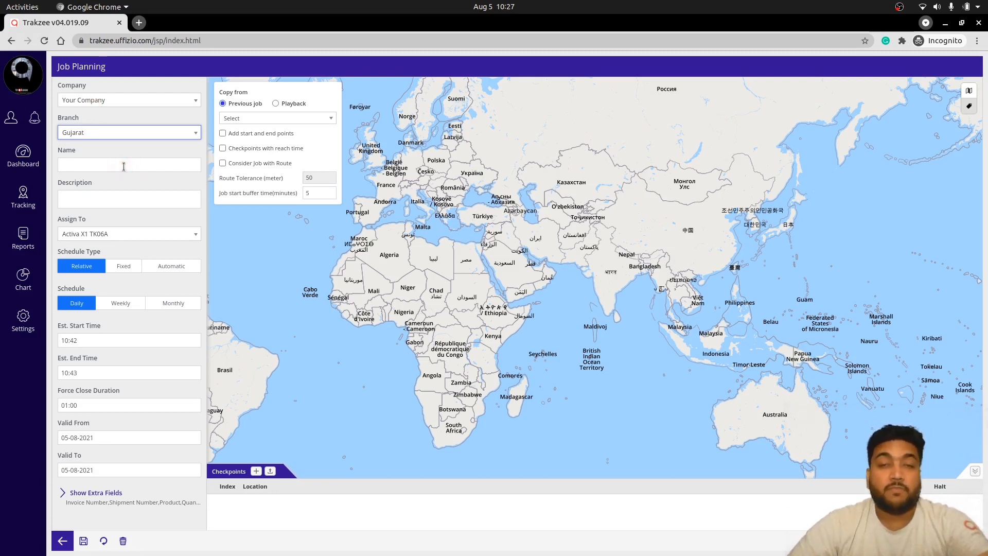
{"action": "left_click", "coordinate": [123, 166]}
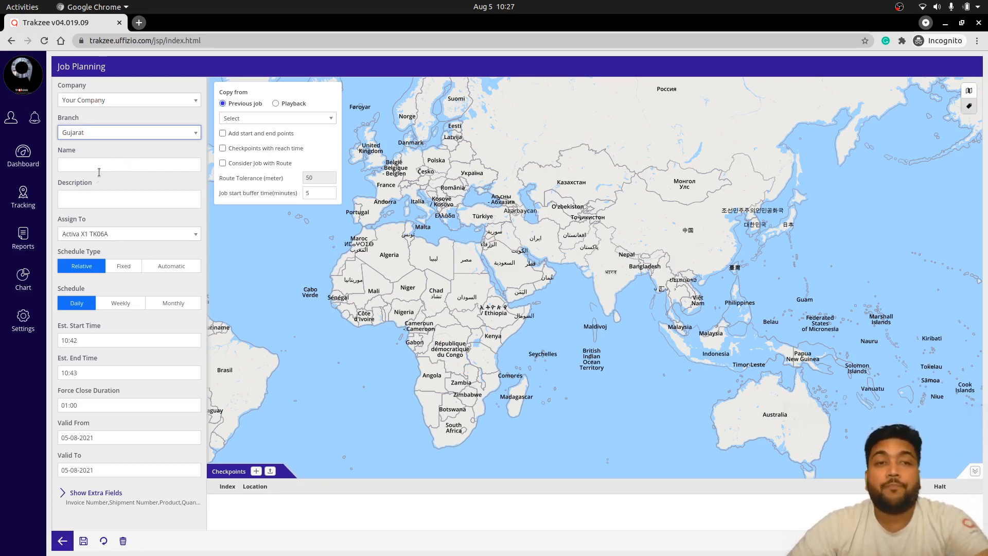
{"action": "left_click", "coordinate": [131, 200]}
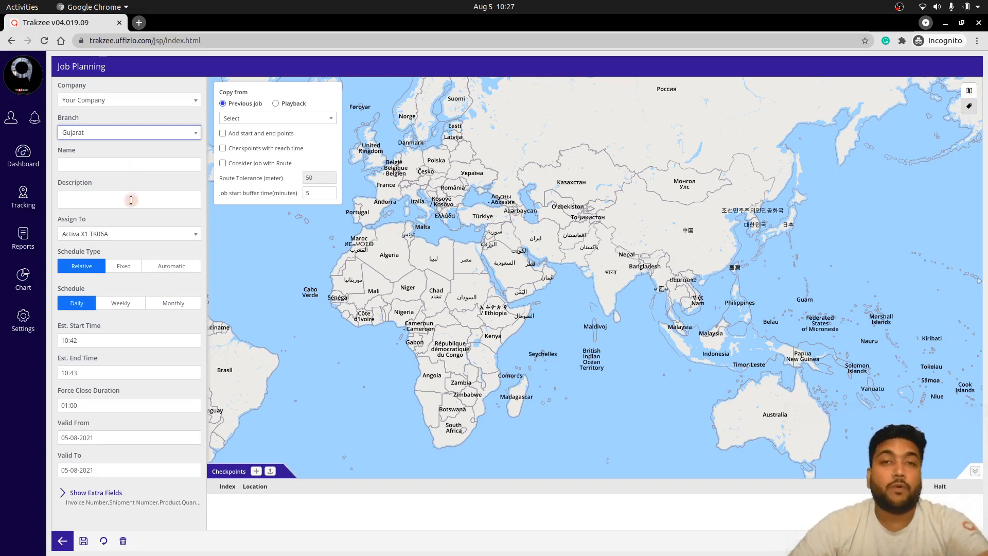
{"action": "left_click", "coordinate": [81, 197]}
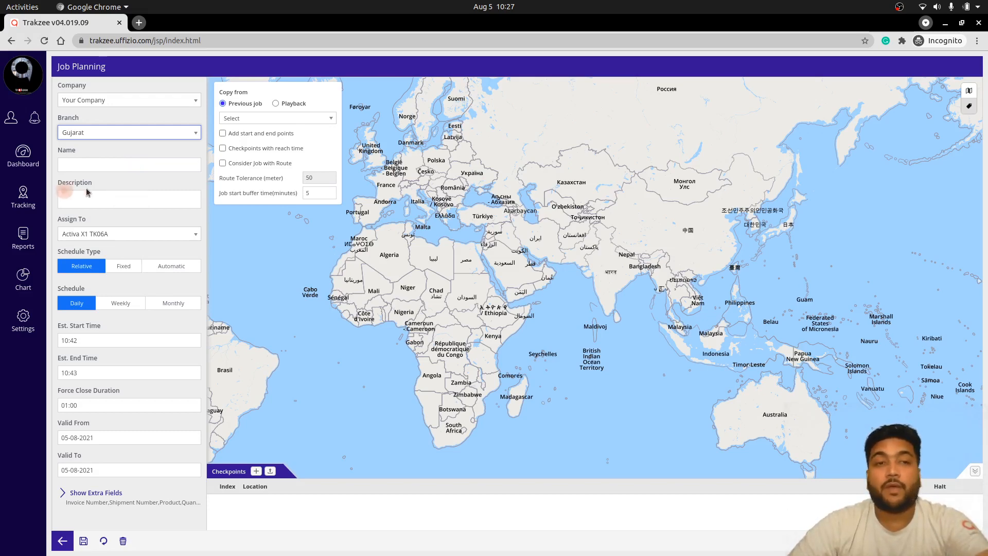
{"action": "left_click", "coordinate": [85, 196]}
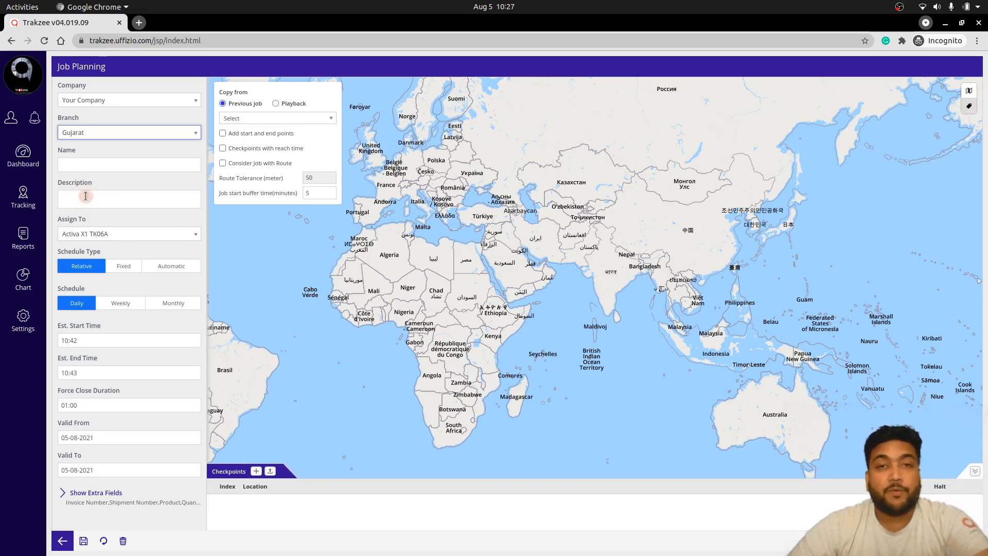
{"action": "left_click", "coordinate": [86, 197]}
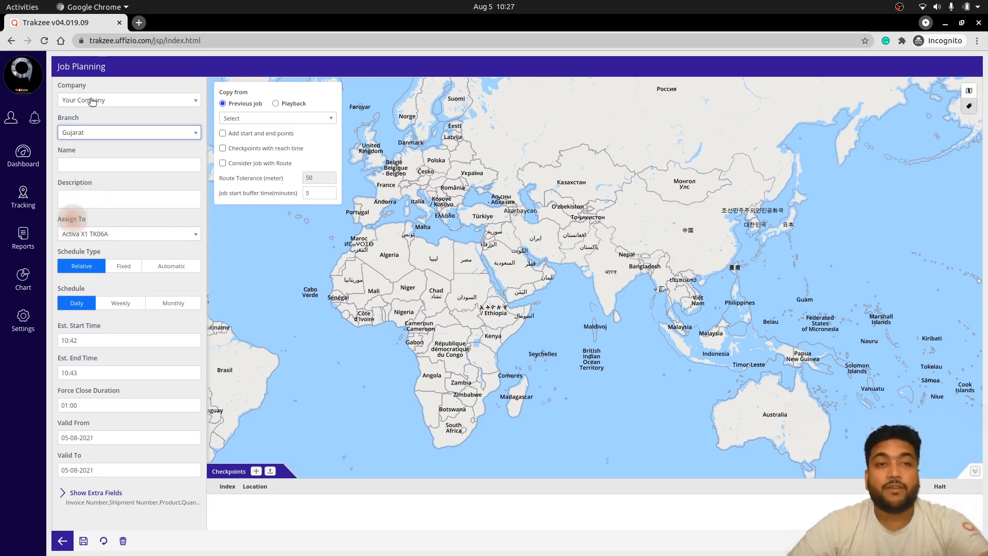
{"action": "left_click", "coordinate": [89, 153]}
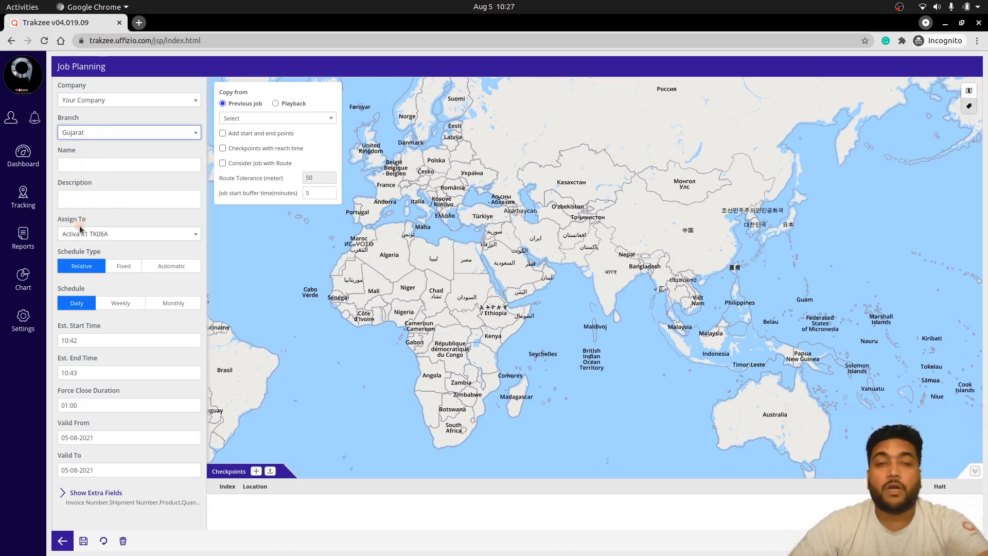
Step: Assign the new job to the object Caniq Hyundai i20
{"action": "left_click", "coordinate": [80, 226]}
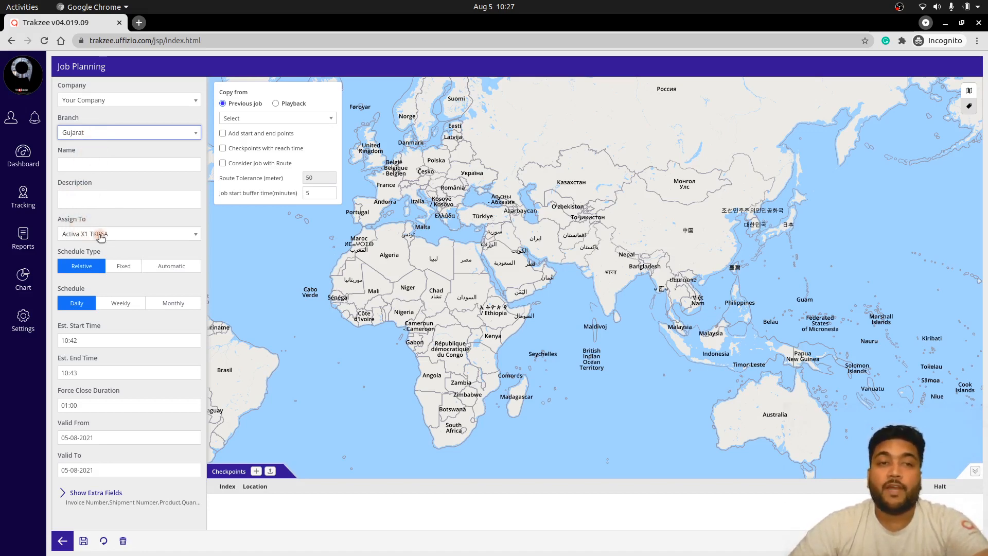
{"action": "left_click", "coordinate": [101, 236]}
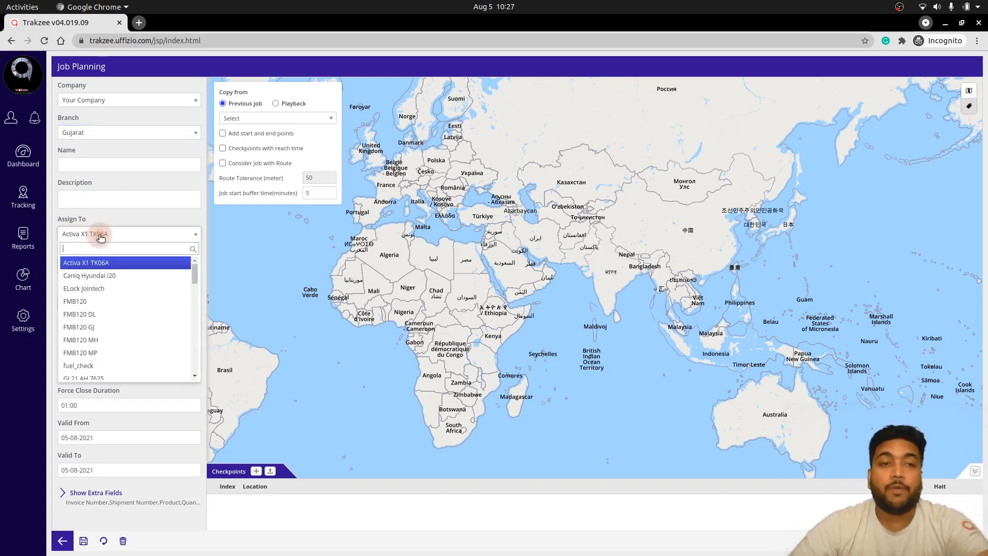
{"action": "left_click", "coordinate": [107, 278]}
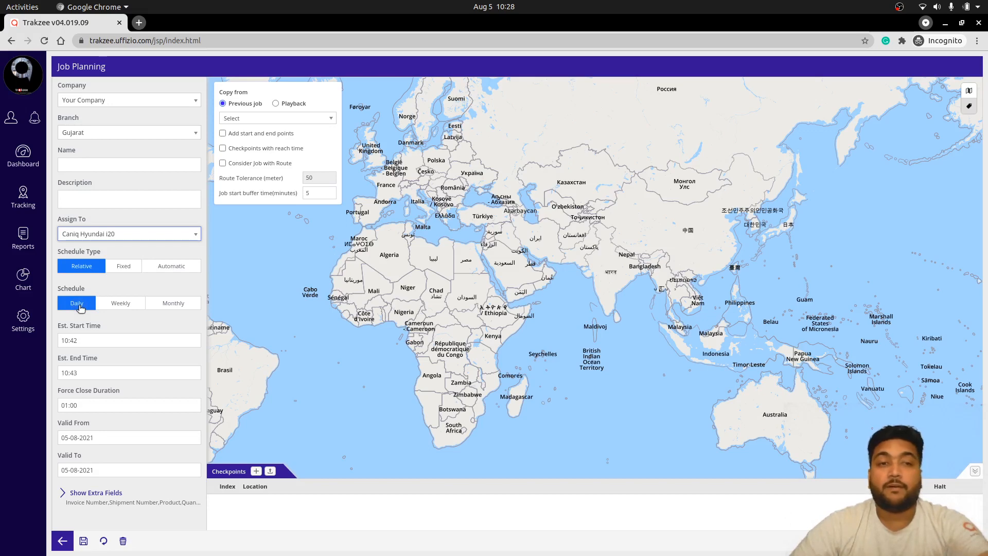
Step: Set the job's schedule to Weekly and add Monday, Wednesday and Friday to the selected days
{"action": "left_click", "coordinate": [118, 305]}
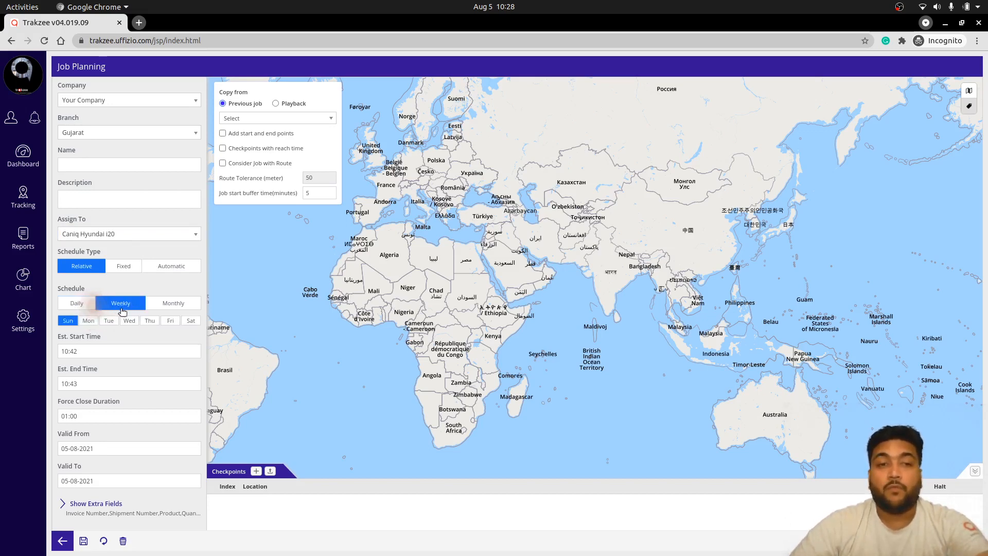
{"action": "left_click", "coordinate": [92, 321]}
{"action": "left_click", "coordinate": [128, 322]}
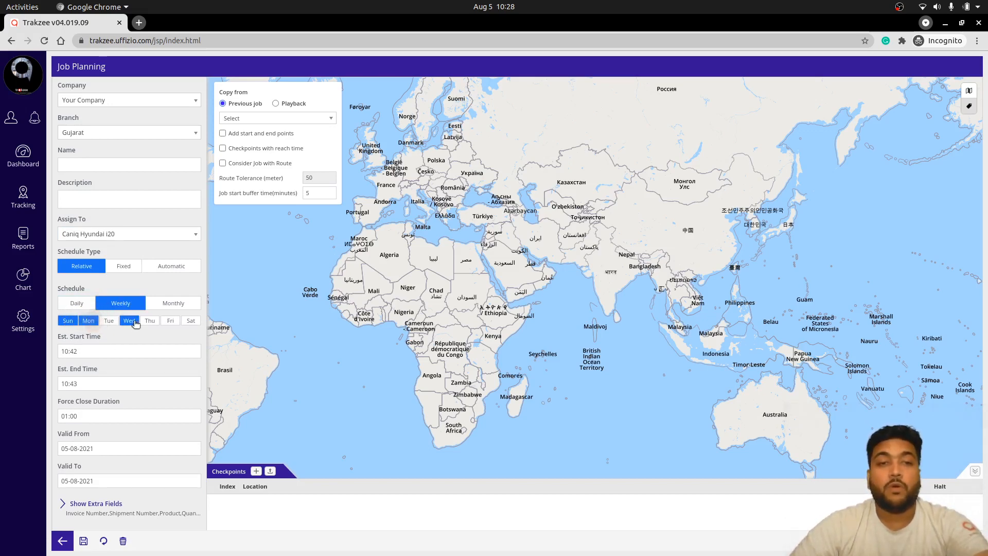
{"action": "left_click", "coordinate": [171, 321]}
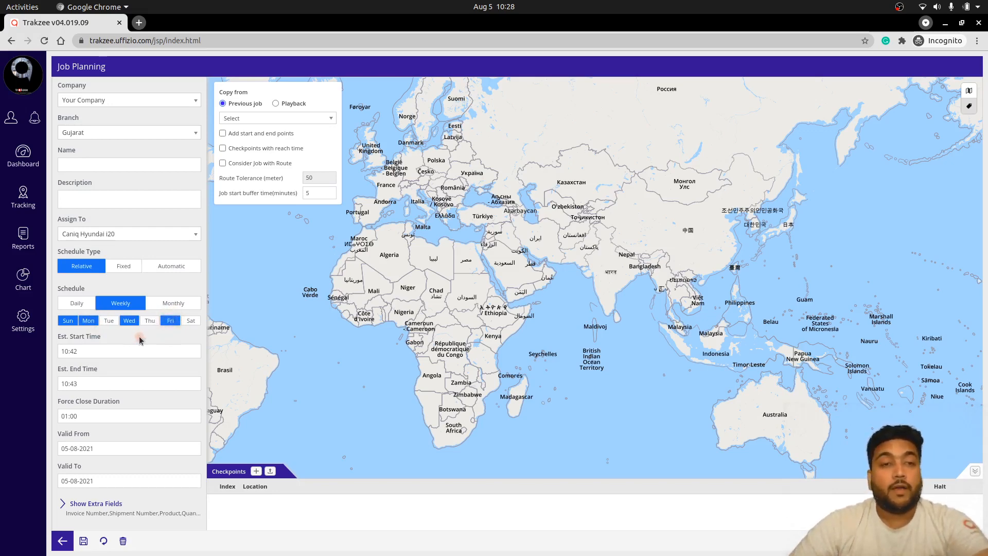
Step: Try a Monthly schedule on days 18, 23, 25 and 26, and set the job's schedule to Daily instead
{"action": "left_click", "coordinate": [178, 306]}
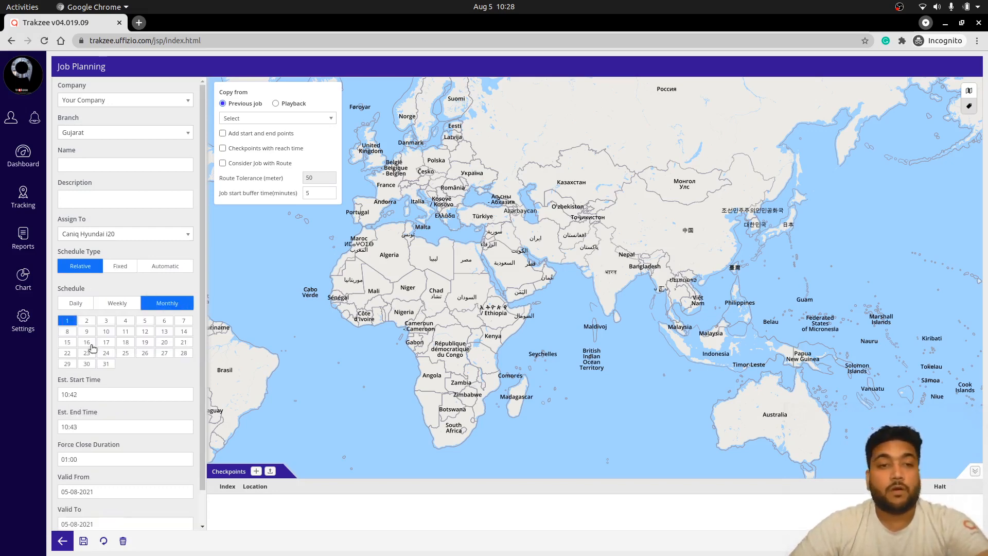
{"action": "left_click", "coordinate": [126, 343]}
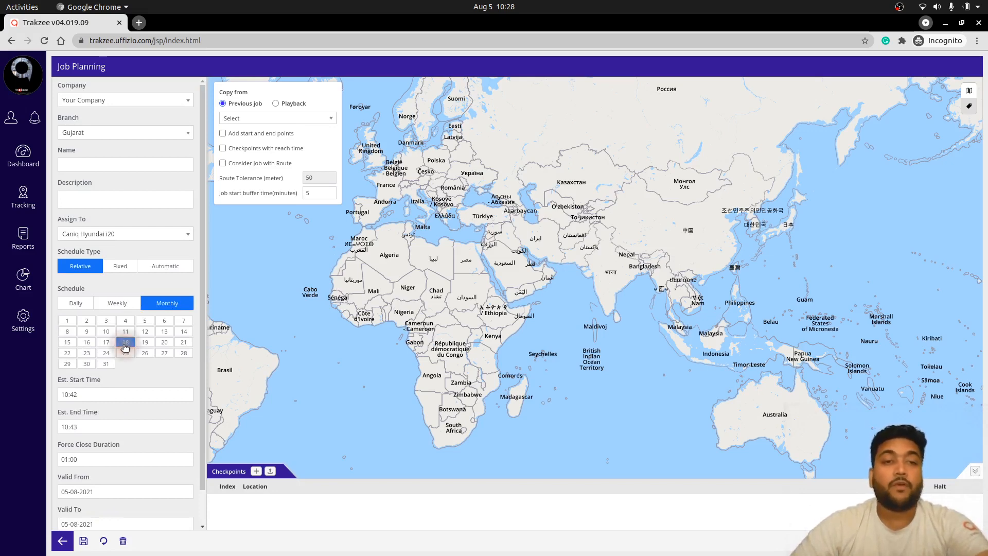
{"action": "left_click", "coordinate": [87, 353]}
{"action": "left_click", "coordinate": [123, 353]}
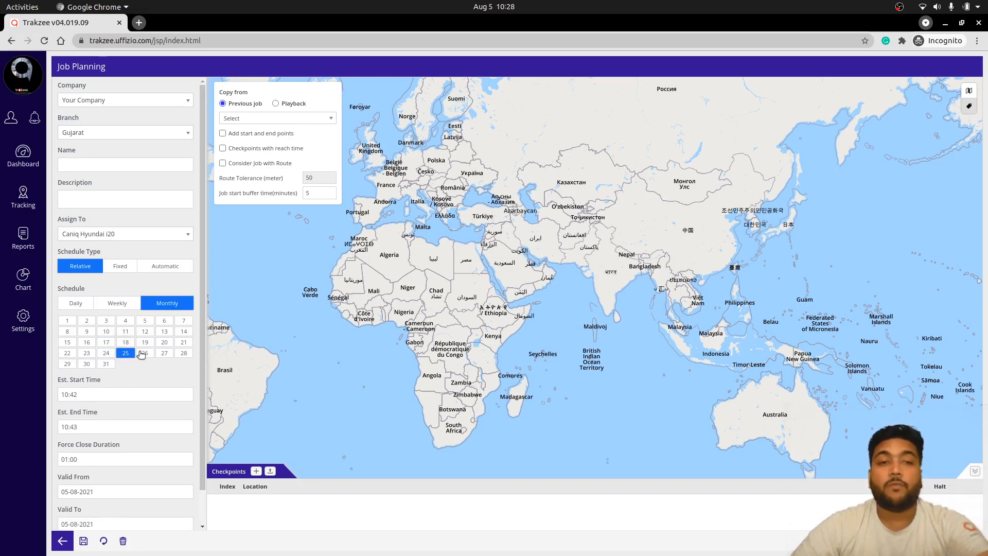
{"action": "left_click", "coordinate": [144, 353]}
{"action": "left_click", "coordinate": [76, 303]}
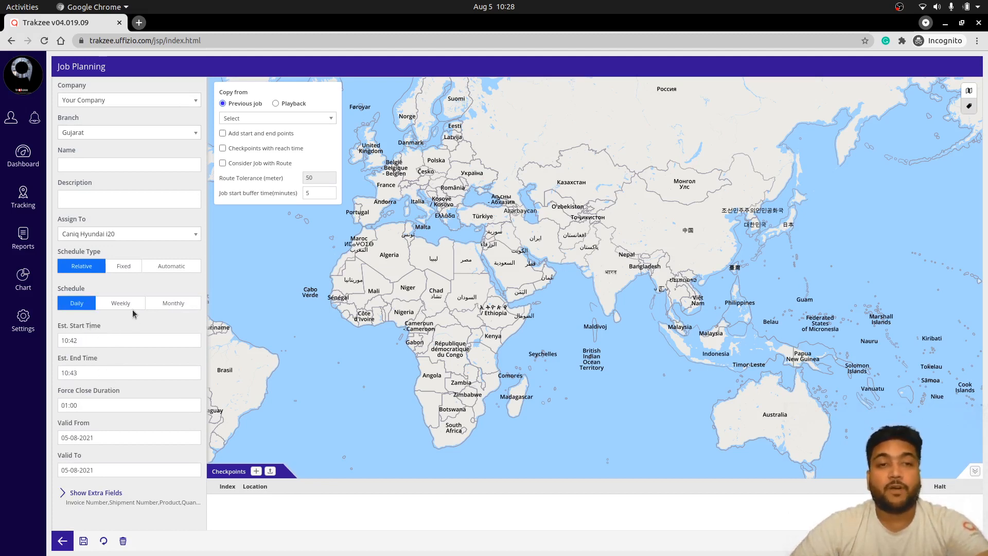
{"action": "left_click", "coordinate": [124, 267]}
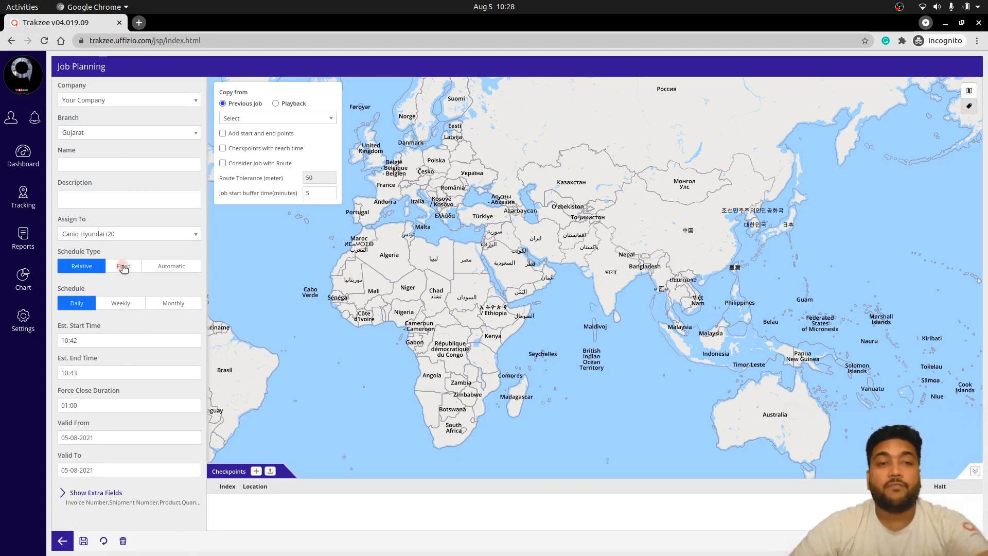
{"action": "left_click", "coordinate": [124, 267]}
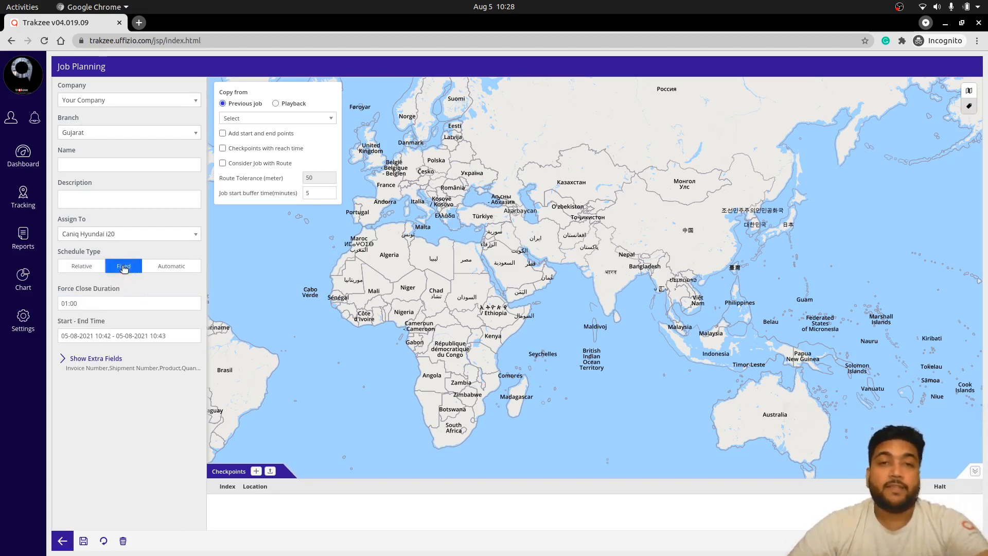
{"action": "left_click", "coordinate": [83, 335]}
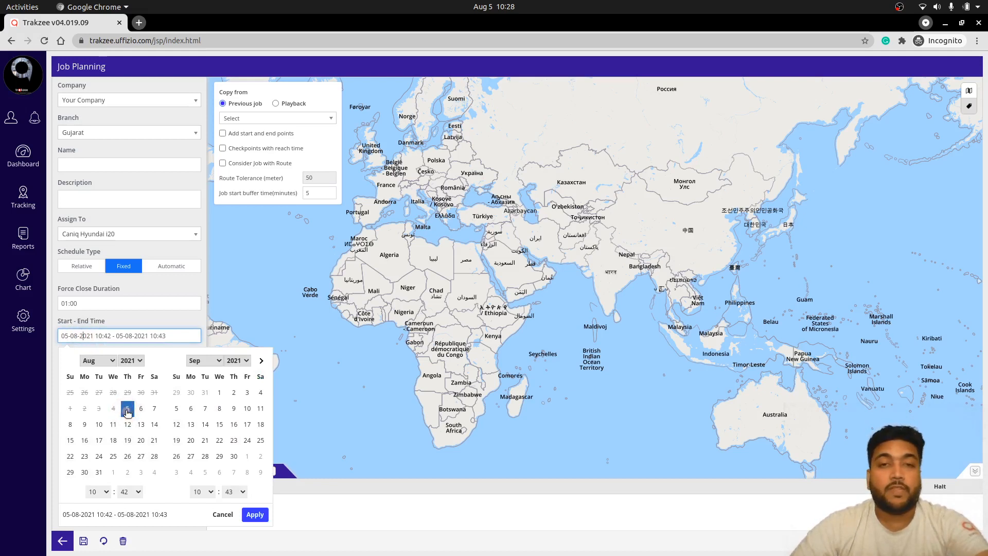
{"action": "left_click", "coordinate": [127, 412]}
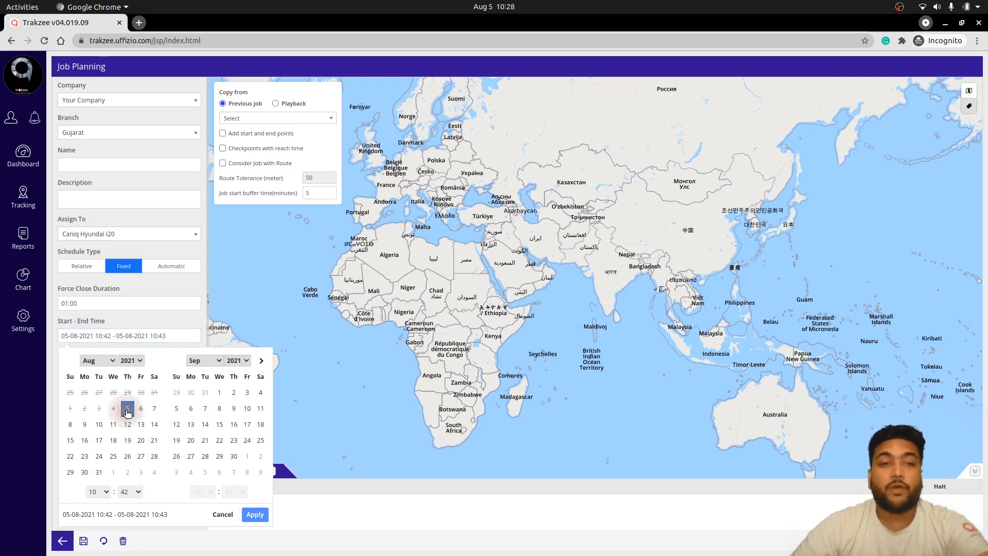
{"action": "left_click", "coordinate": [85, 424]}
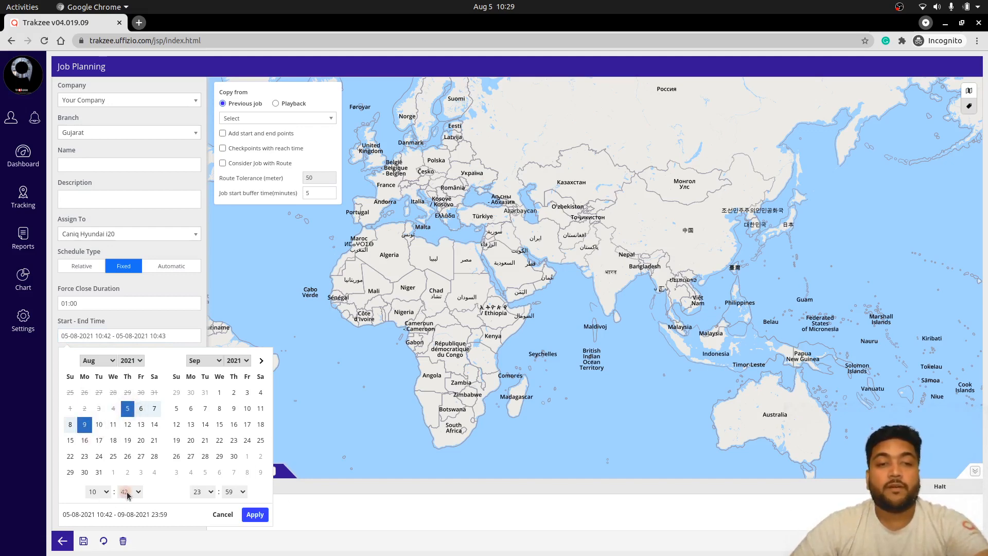
{"action": "left_click", "coordinate": [255, 515]}
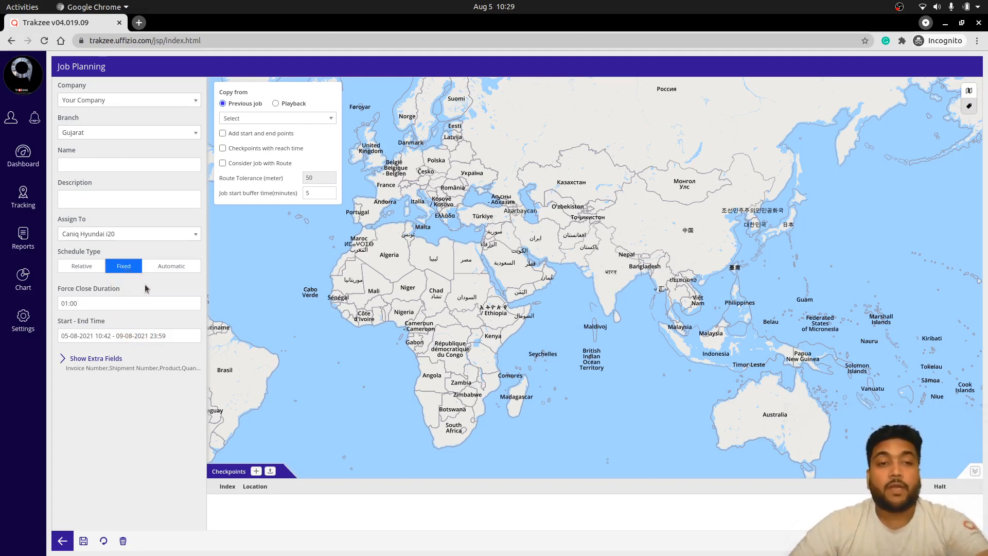
Step: Try the Automatic schedule type with its valid from and valid to dates, and return to the Relative type
{"action": "left_click", "coordinate": [166, 266]}
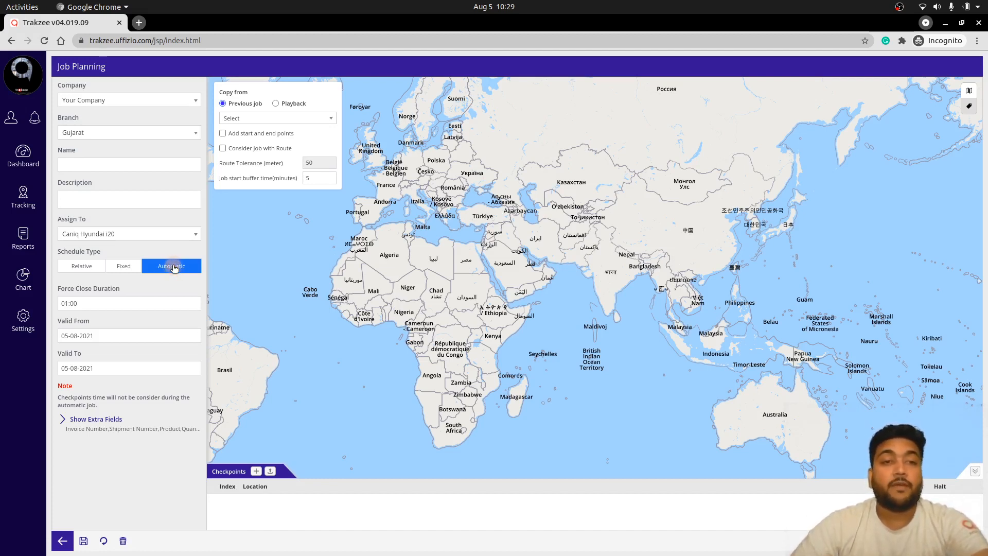
{"action": "left_click", "coordinate": [90, 335]}
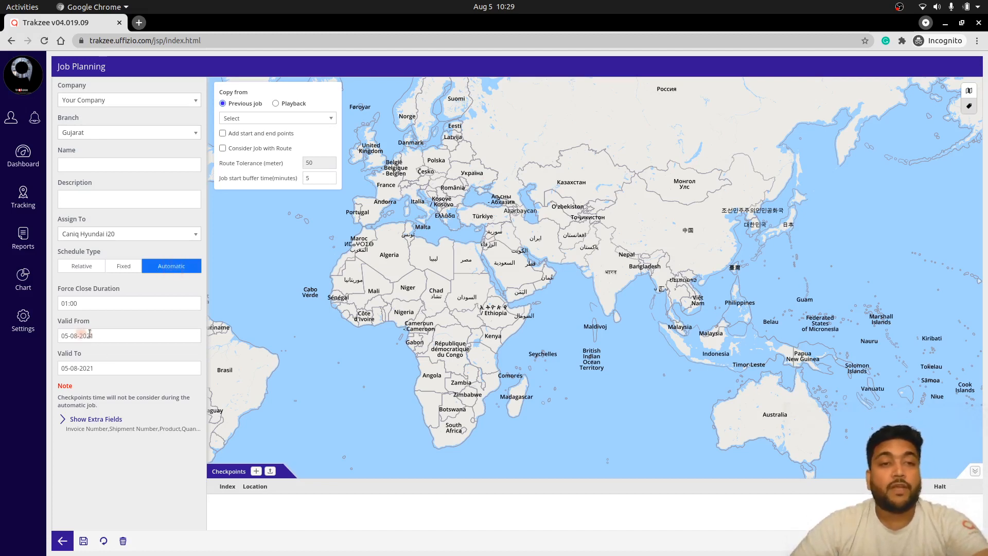
{"action": "left_click", "coordinate": [81, 369]}
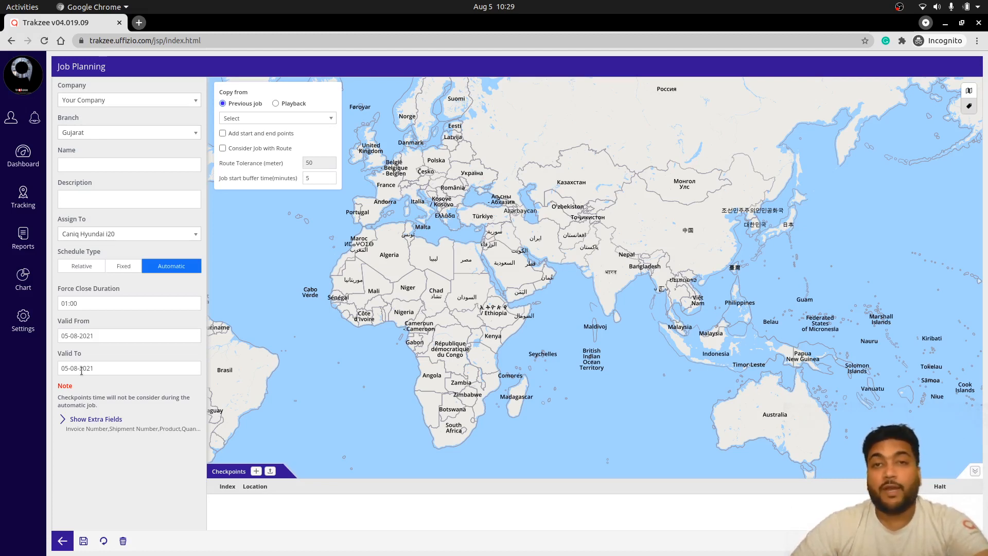
{"action": "left_click", "coordinate": [82, 267]}
{"action": "left_click", "coordinate": [82, 298]}
{"action": "left_click", "coordinate": [83, 316]}
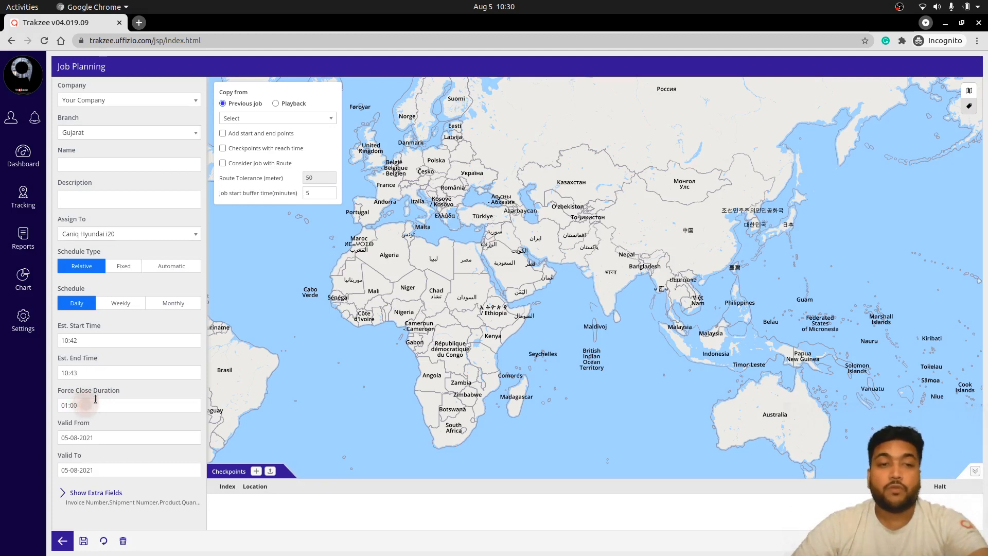
Step: Compare the force close duration setting across the Fixed, Automatic and Relative schedule types
{"action": "left_click", "coordinate": [123, 266]}
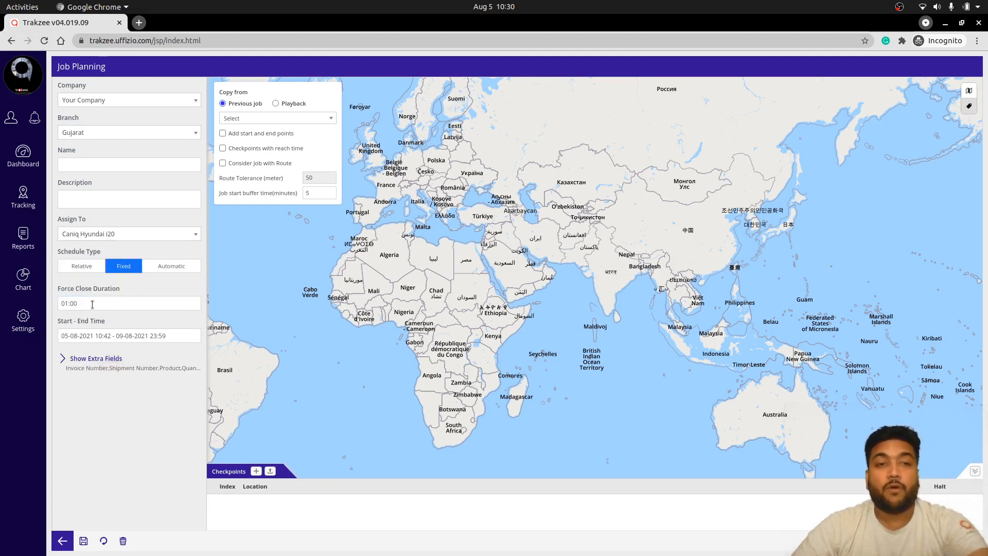
{"action": "left_click", "coordinate": [155, 266]}
{"action": "left_click", "coordinate": [83, 266]}
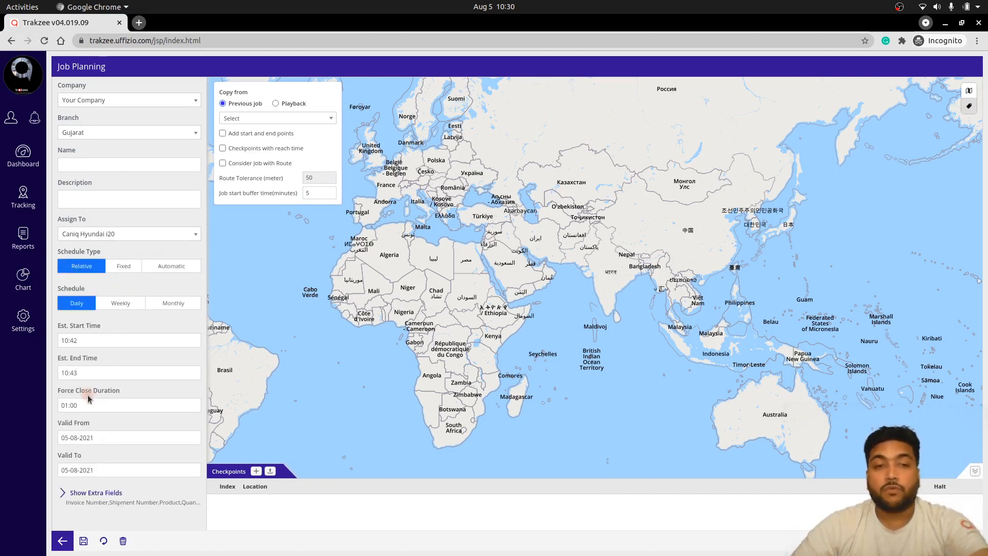
{"action": "left_click", "coordinate": [142, 392]}
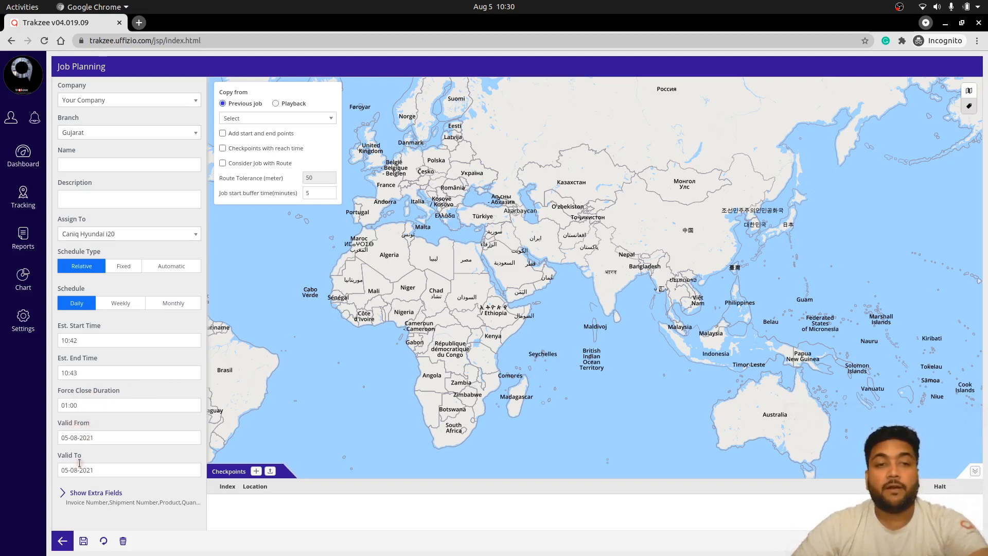
Step: Set the job's validity period from 05-08-2021 to 11-08-2021
{"action": "left_click", "coordinate": [98, 436]}
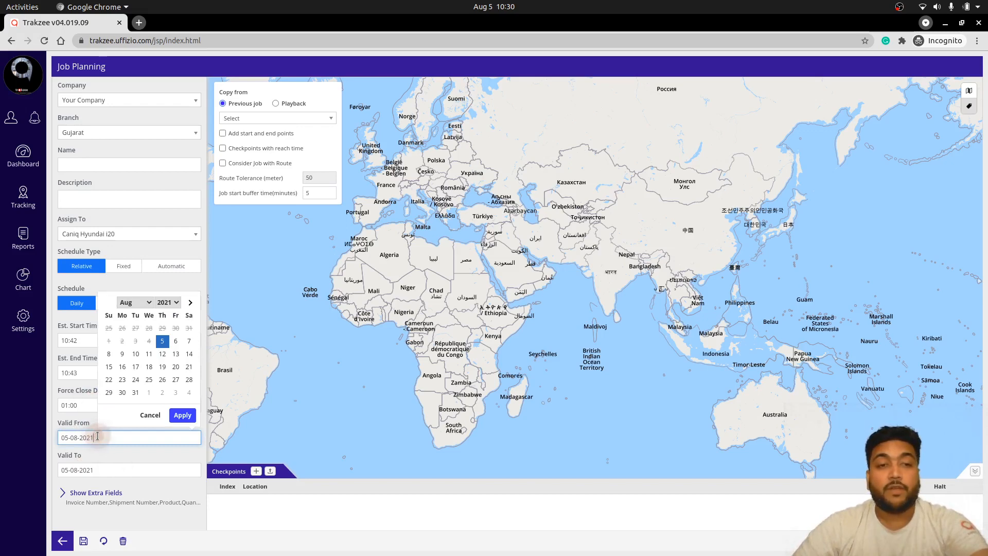
{"action": "left_click", "coordinate": [163, 342]}
{"action": "left_click", "coordinate": [175, 341]}
{"action": "left_click", "coordinate": [182, 415]}
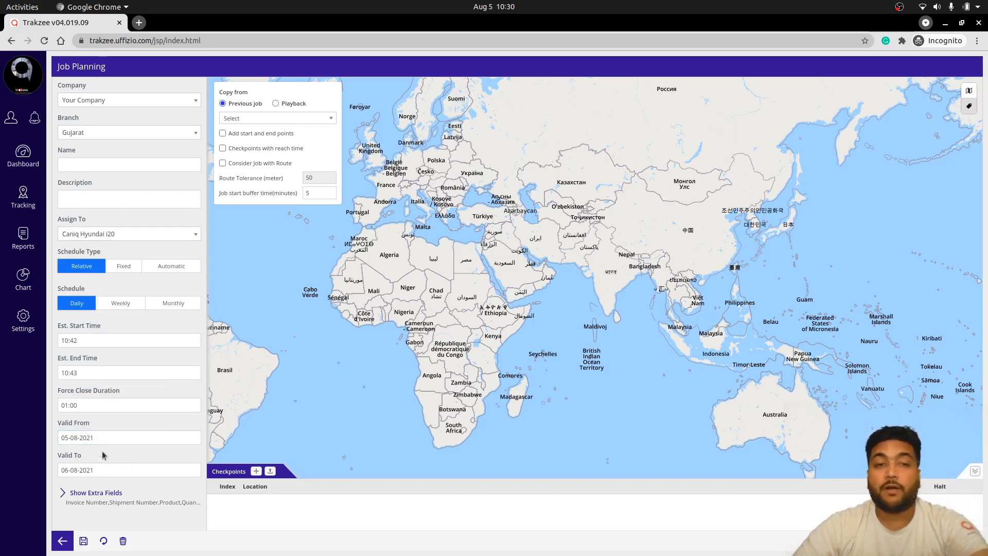
{"action": "left_click", "coordinate": [87, 469]}
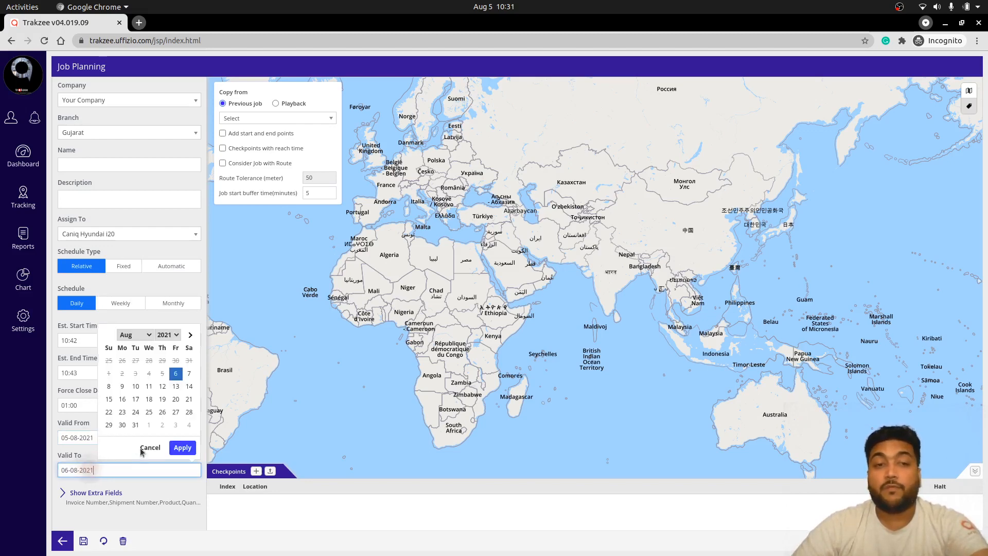
{"action": "left_click", "coordinate": [148, 386]}
{"action": "left_click", "coordinate": [181, 448]}
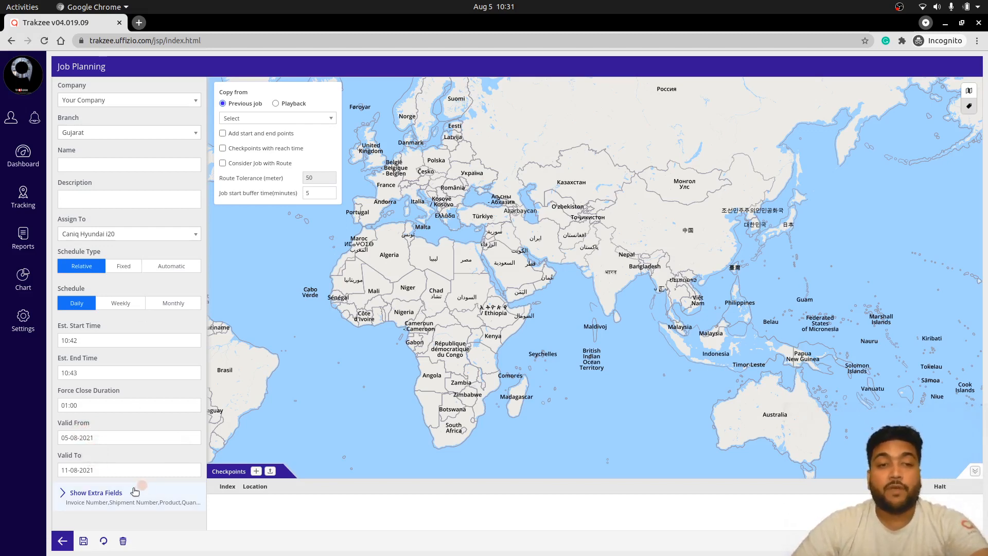
Step: Show the job's extra fields and look through the invoice, shipment, product, quantity and consignee entries
{"action": "left_click", "coordinate": [71, 494]}
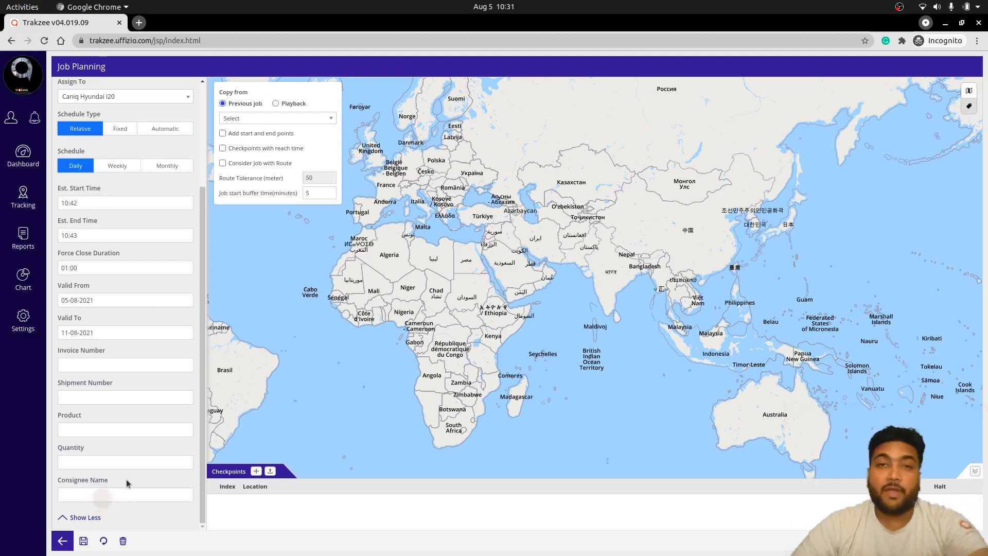
{"action": "scroll", "coordinate": [125, 453], "scroll_direction": "up", "scroll_amount": 3}
{"action": "scroll", "coordinate": [119, 440], "scroll_direction": "down", "scroll_amount": 3}
{"action": "scroll", "coordinate": [114, 458], "scroll_direction": "up", "scroll_amount": 3}
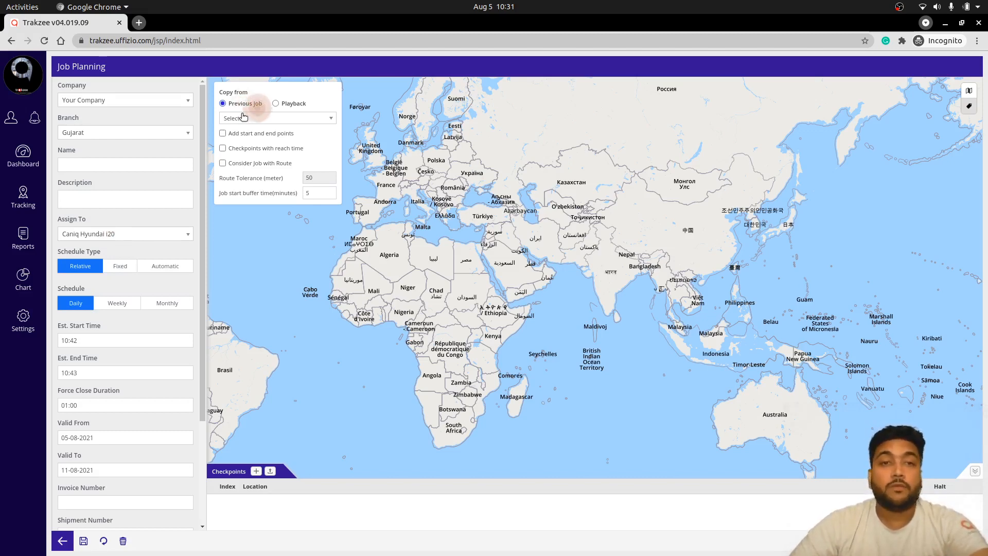
Step: Try copying the checkpoints from the previous home trip job
{"action": "left_click", "coordinate": [259, 120]}
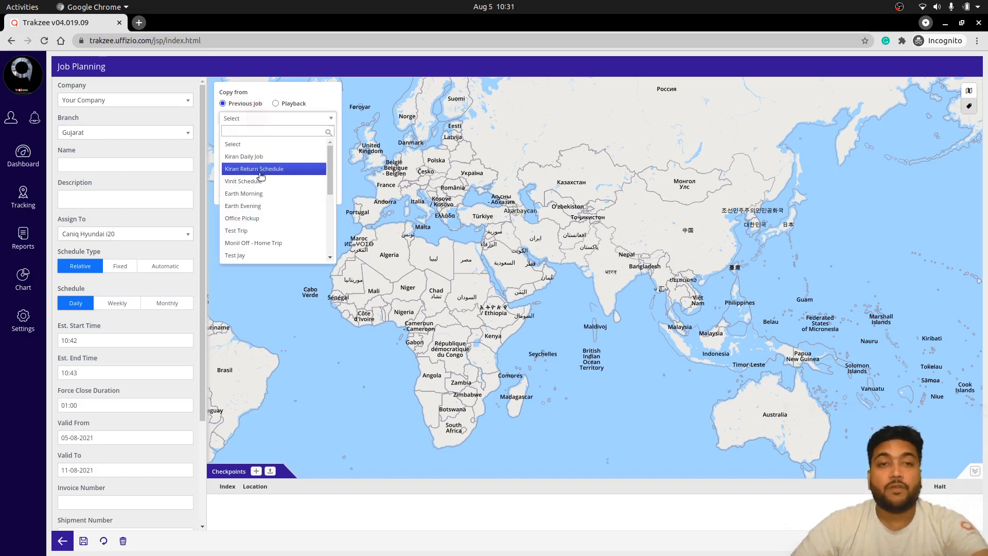
{"action": "scroll", "coordinate": [252, 241], "scroll_direction": "down", "scroll_amount": 1}
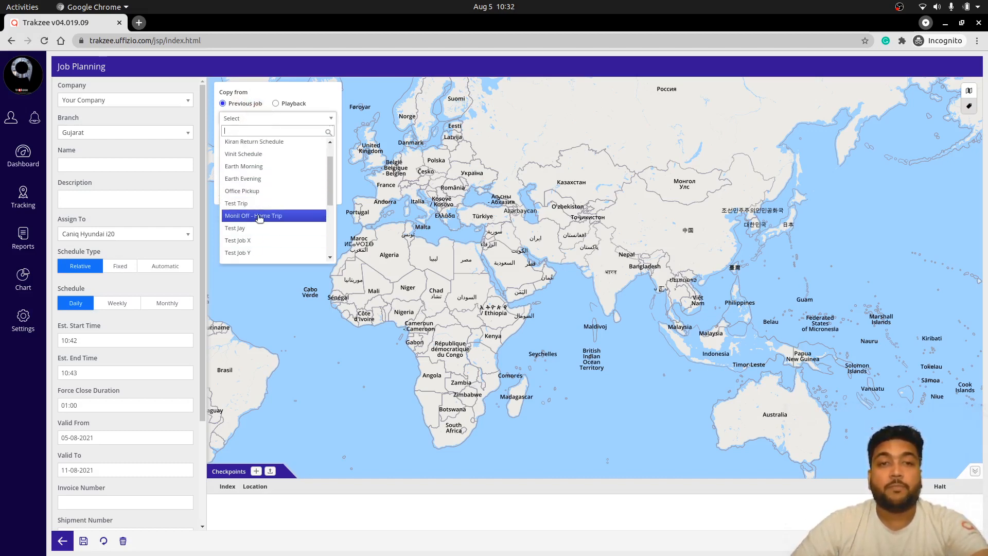
{"action": "left_click", "coordinate": [258, 217]}
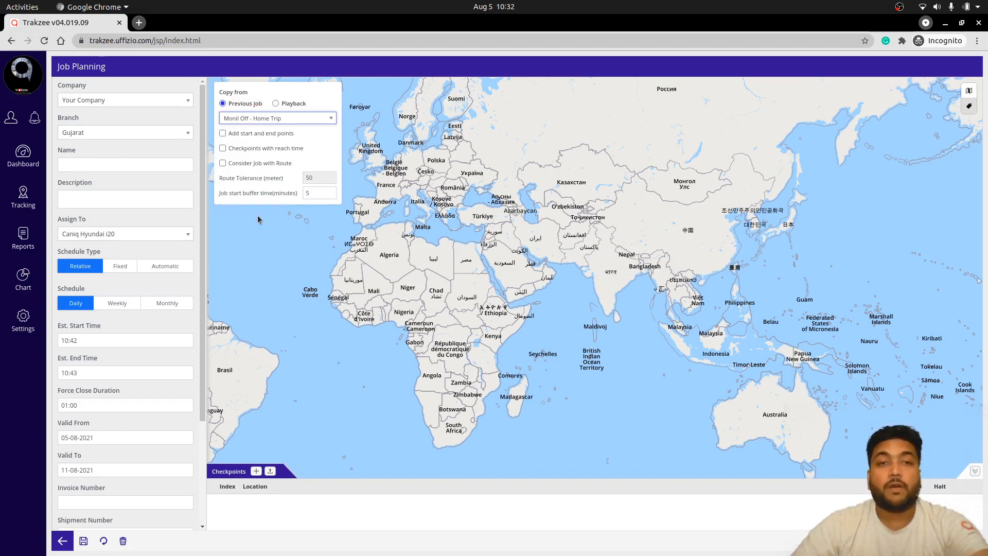
Step: Copy from the previous job "Caniq Hyundai i20 Home to Office", with its start and end points added
{"action": "left_click", "coordinate": [259, 120]}
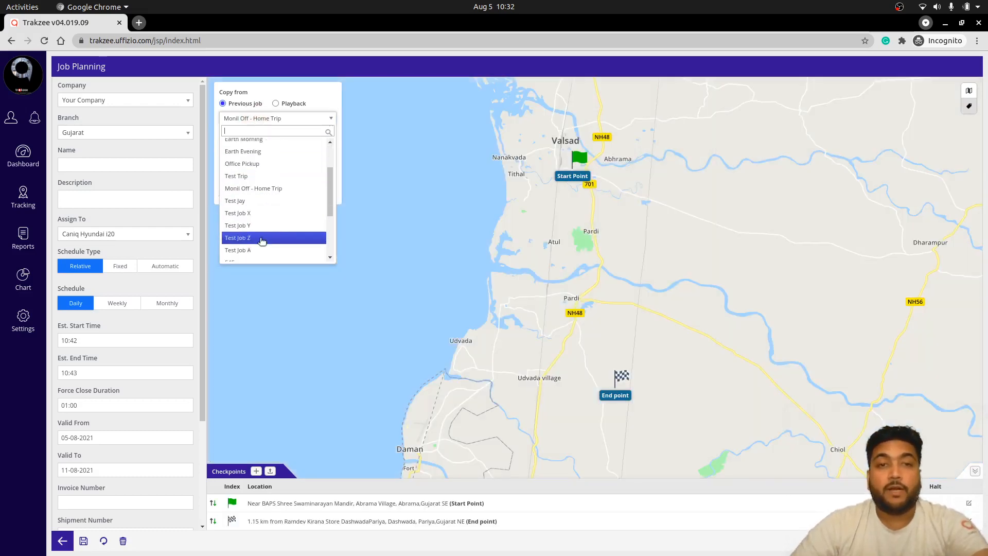
{"action": "scroll", "coordinate": [262, 241], "scroll_direction": "down", "scroll_amount": 2}
{"action": "left_click", "coordinate": [264, 246]}
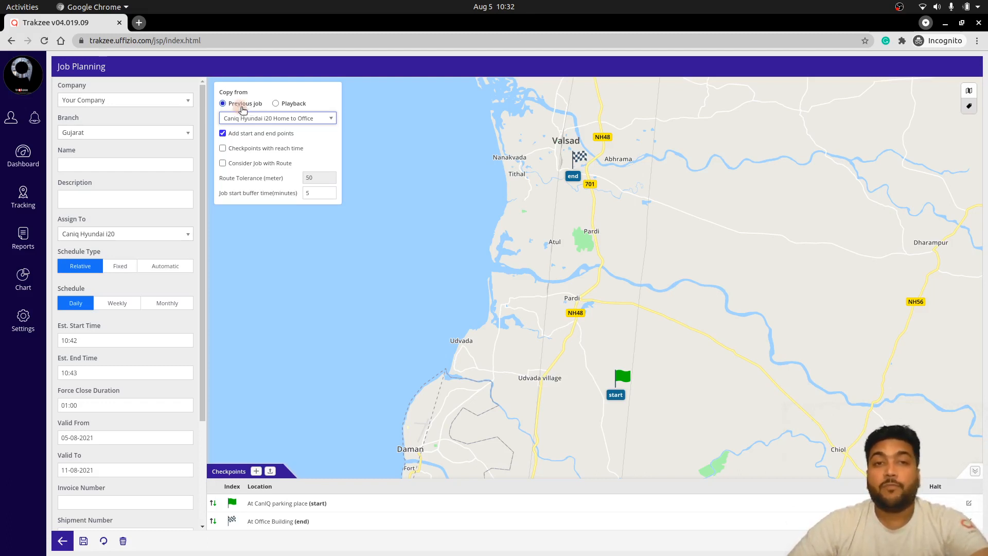
{"action": "left_click", "coordinate": [247, 110]}
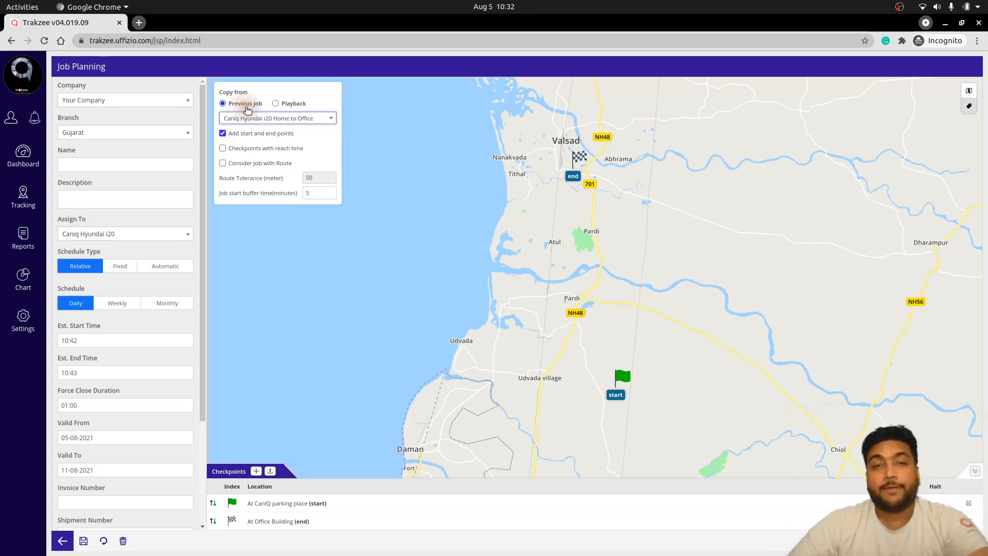
Step: Copy from the playback of the custom period 3 August 2021, 00:00 to 23:59, and consider the job with route
{"action": "left_click", "coordinate": [276, 104]}
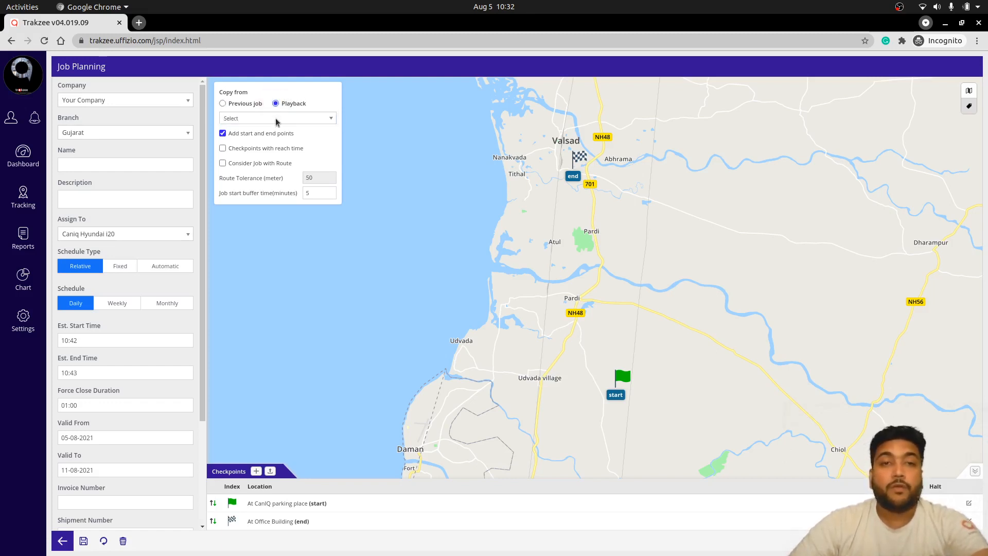
{"action": "left_click", "coordinate": [275, 119]}
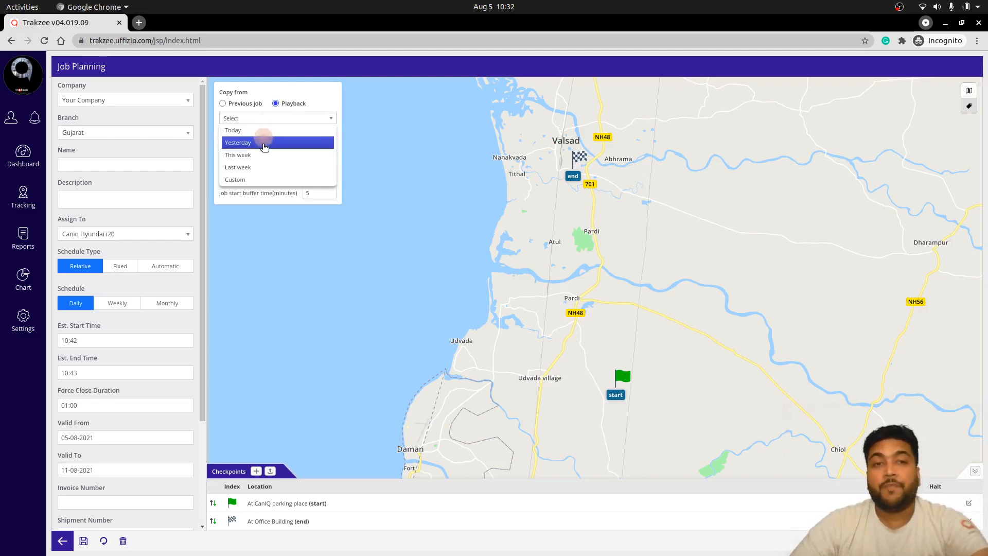
{"action": "left_click", "coordinate": [273, 181]}
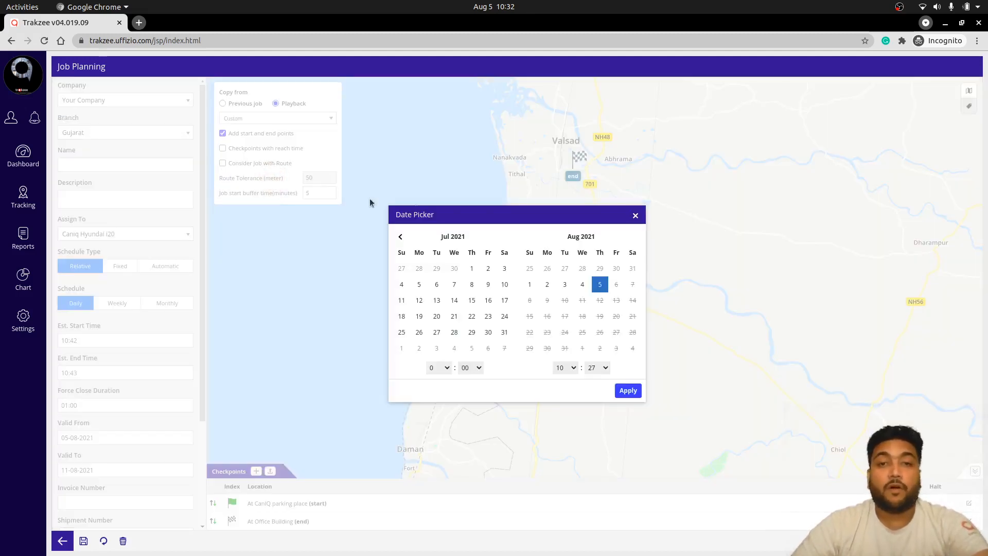
{"action": "left_click", "coordinate": [564, 286]}
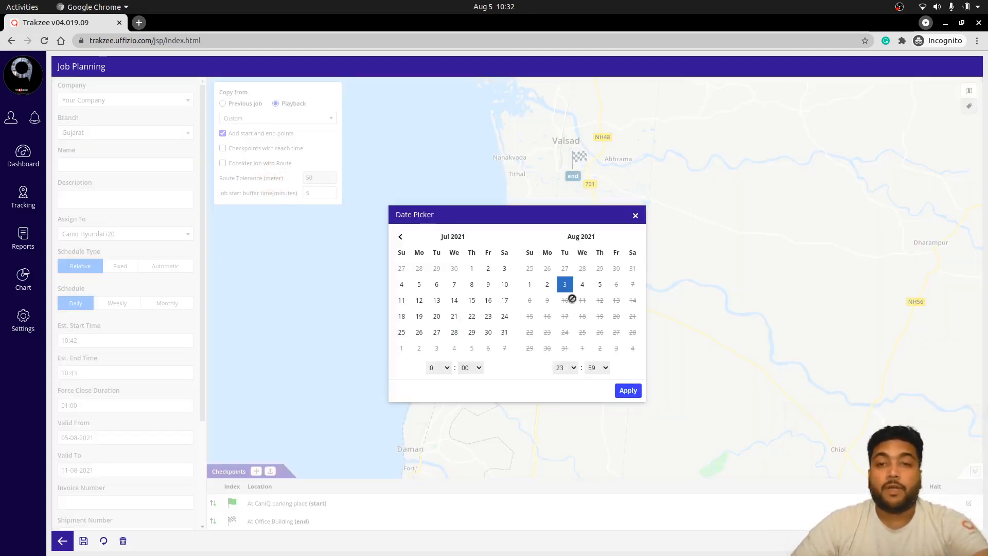
{"action": "left_click", "coordinate": [628, 391]}
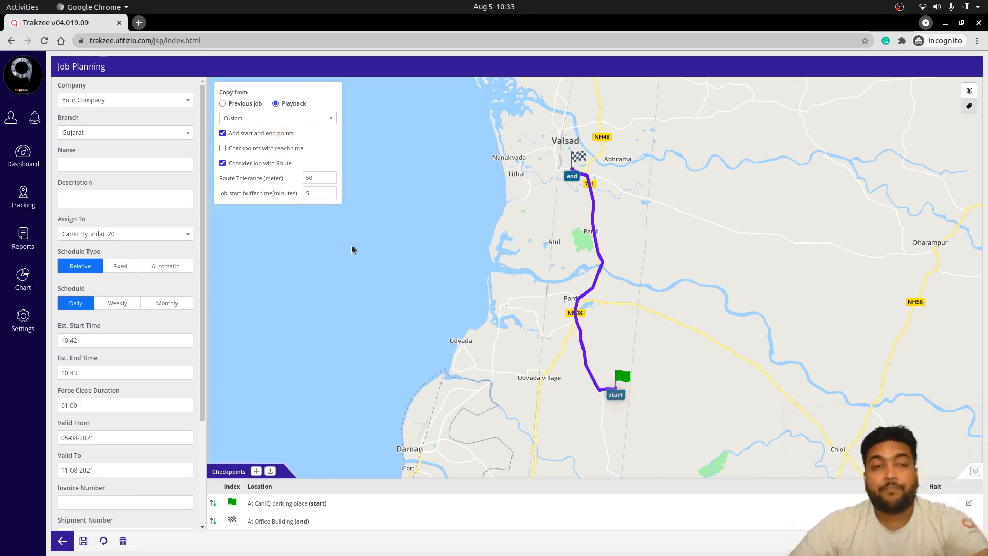
{"action": "left_click", "coordinate": [224, 149]}
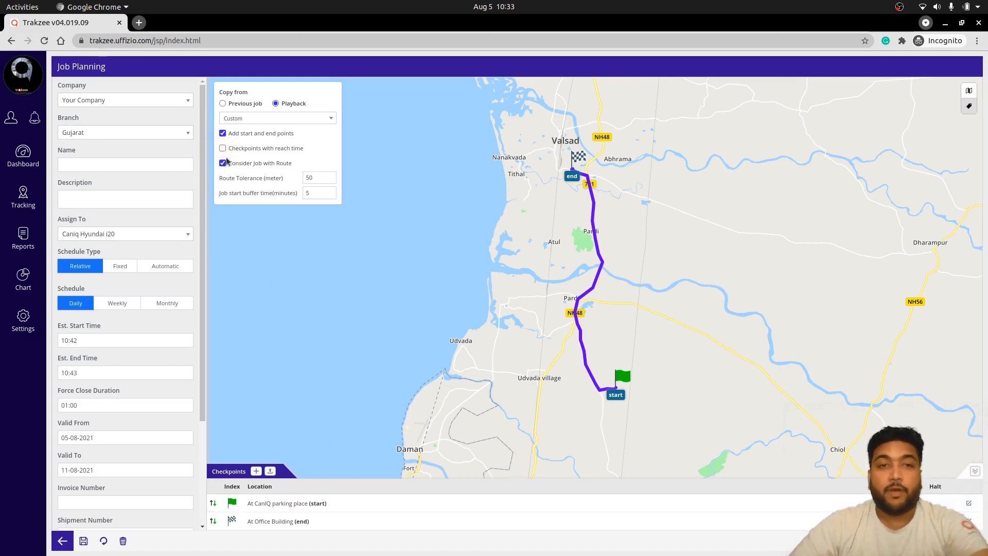
Step: Include reach times for the copied checkpoints and start adding a new checkpoint to the job
{"action": "left_click", "coordinate": [222, 149]}
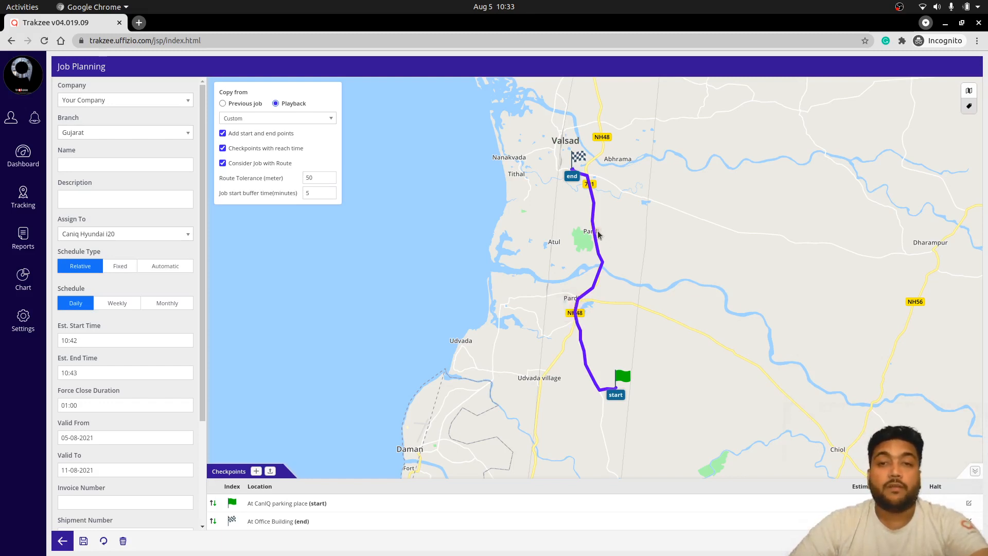
{"action": "left_click", "coordinate": [257, 472]}
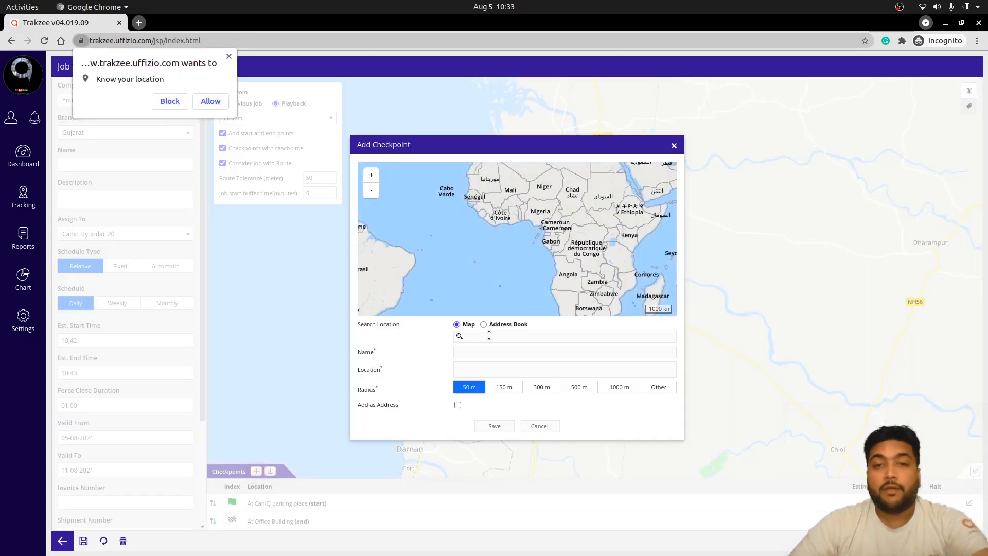
{"action": "scroll", "coordinate": [590, 236], "scroll_direction": "down", "scroll_amount": 2}
{"action": "left_click_drag", "start_coordinate": [587, 236], "coordinate": [521, 249]}
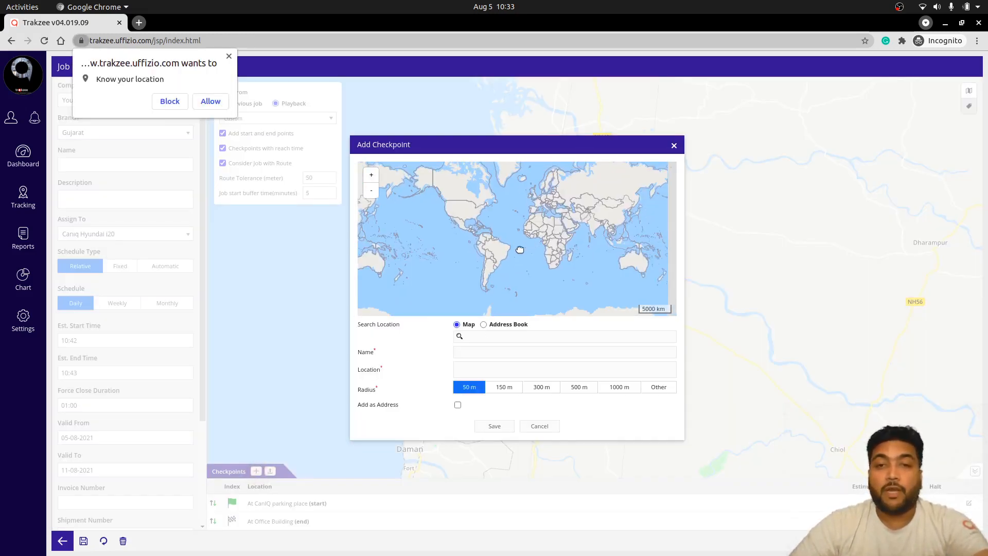
{"action": "scroll", "coordinate": [564, 232], "scroll_direction": "up", "scroll_amount": 4}
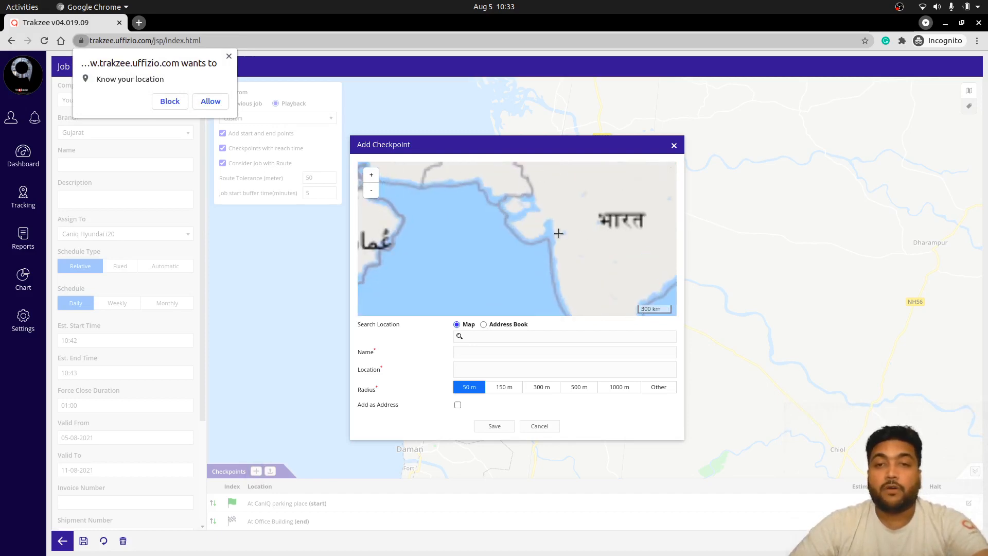
{"action": "scroll", "coordinate": [565, 240], "scroll_direction": "up", "scroll_amount": 1}
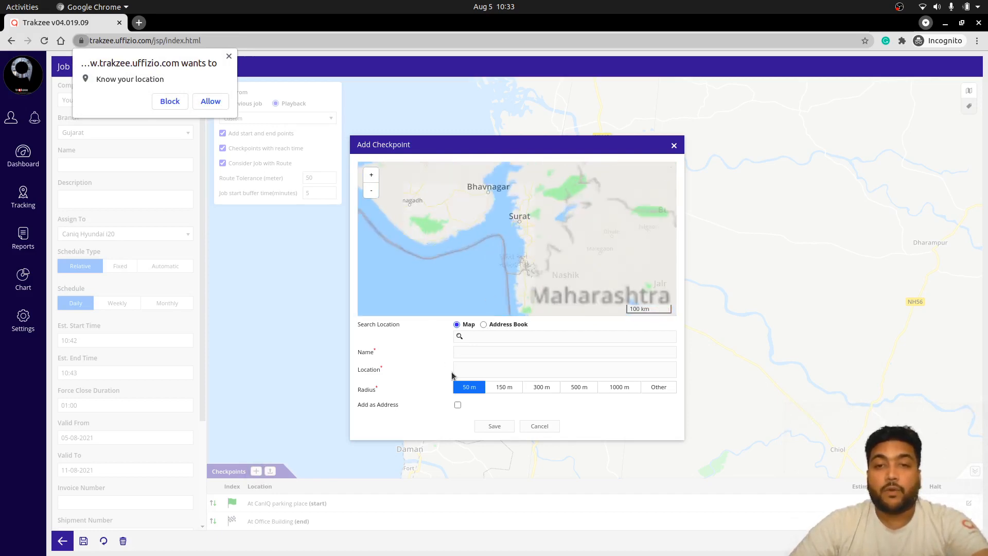
Step: Search the map for "valsad" and place the checkpoint at Valsad, Gujarat, India
{"action": "left_click", "coordinate": [475, 337]}
{"action": "type", "text": "valsa"}
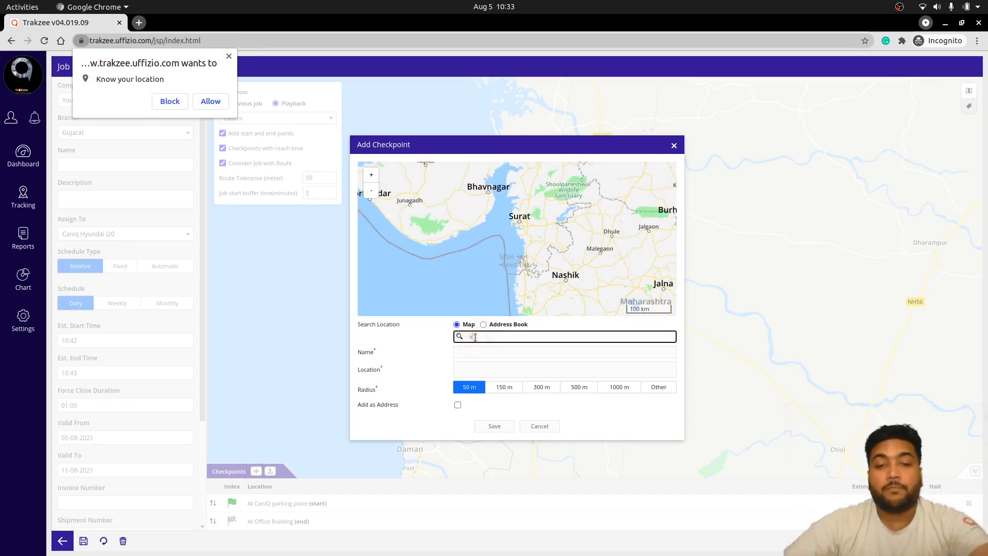
{"action": "type", "text": "d"}
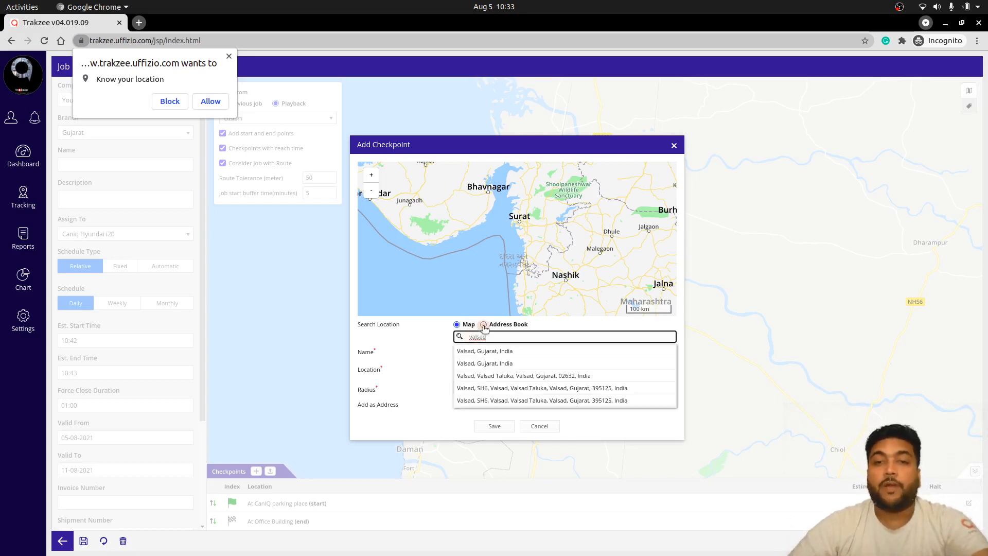
{"action": "left_click", "coordinate": [490, 354]}
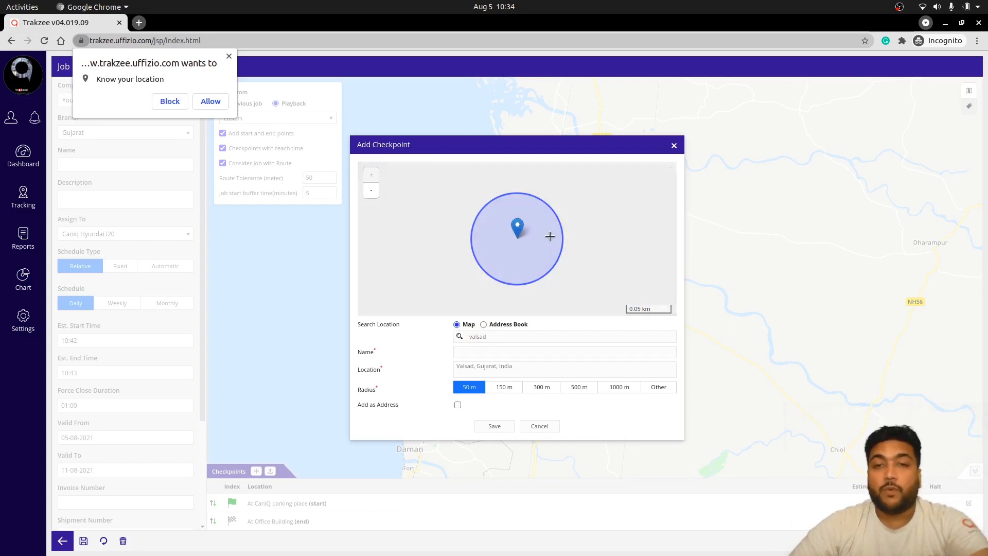
{"action": "scroll", "coordinate": [573, 253], "scroll_direction": "down", "scroll_amount": 8}
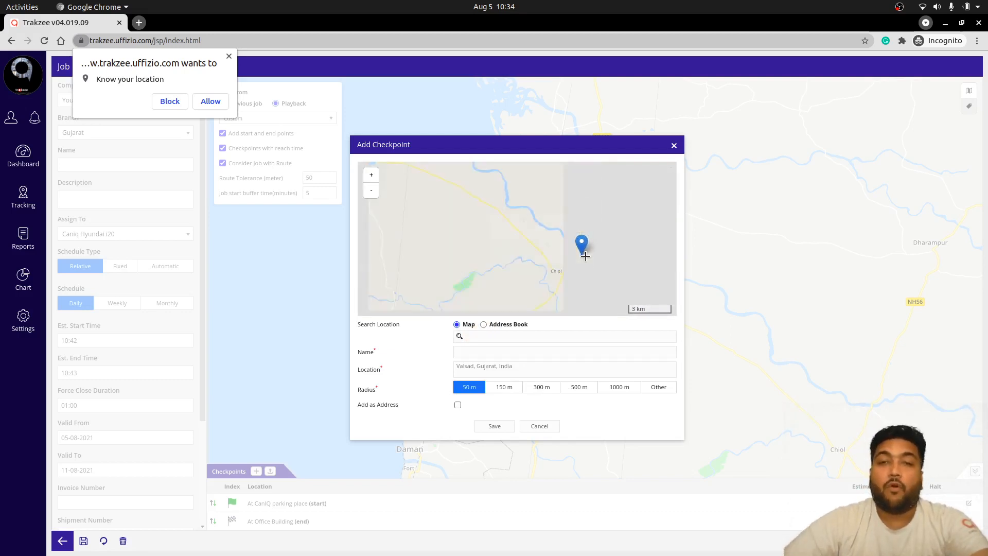
{"action": "scroll", "coordinate": [600, 268], "scroll_direction": "up", "scroll_amount": 3}
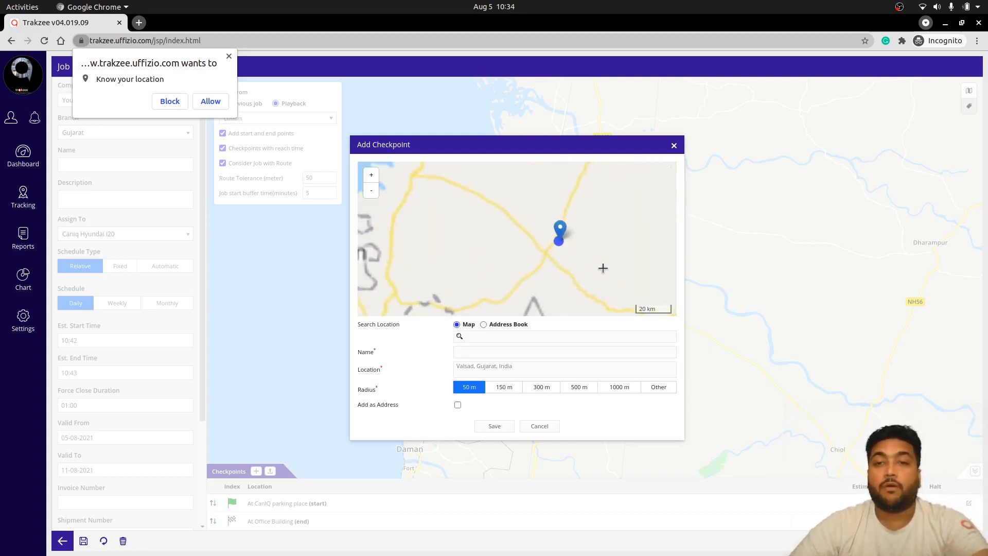
{"action": "scroll", "coordinate": [463, 234], "scroll_direction": "down", "scroll_amount": 5}
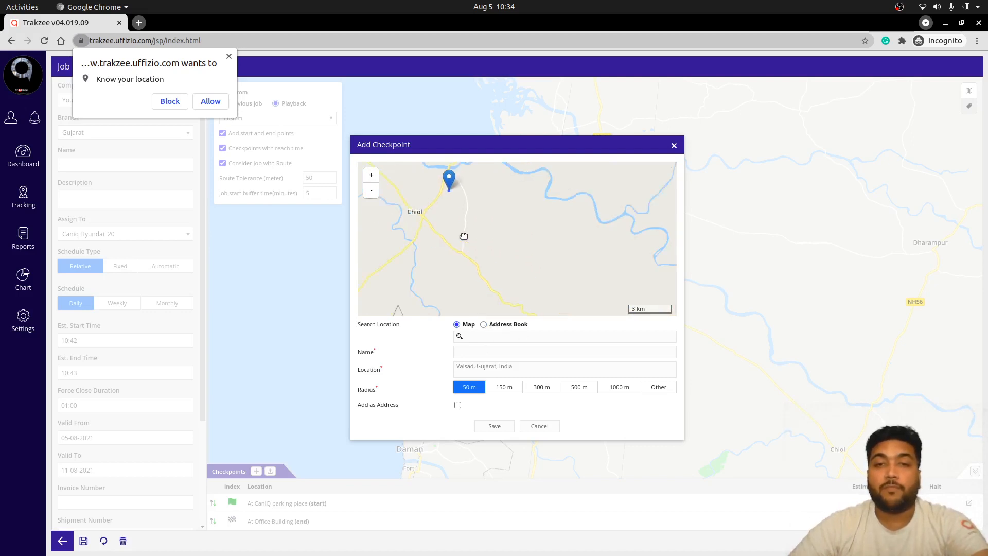
Step: Try searching the address book for "off" and return the location search to the map
{"action": "left_click", "coordinate": [485, 324]}
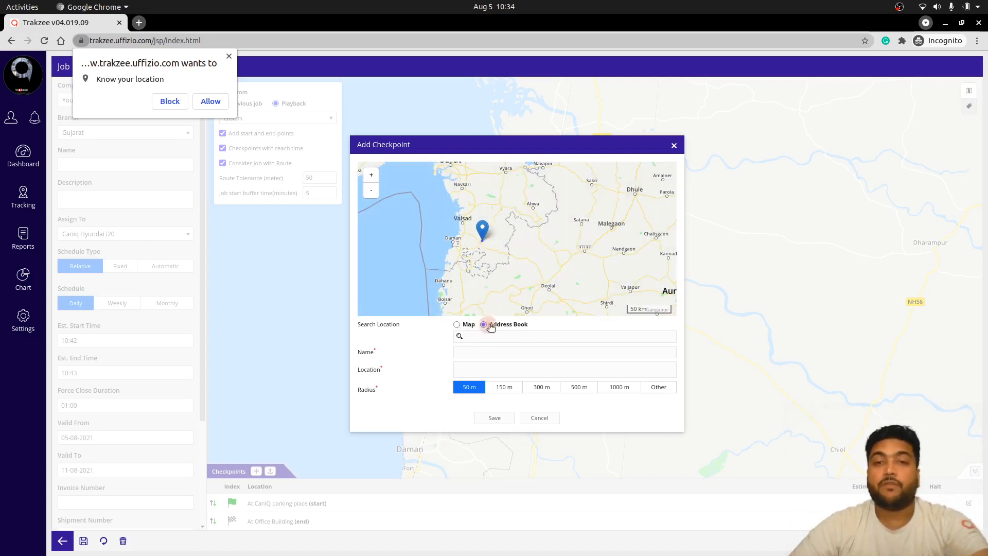
{"action": "left_click", "coordinate": [486, 335]}
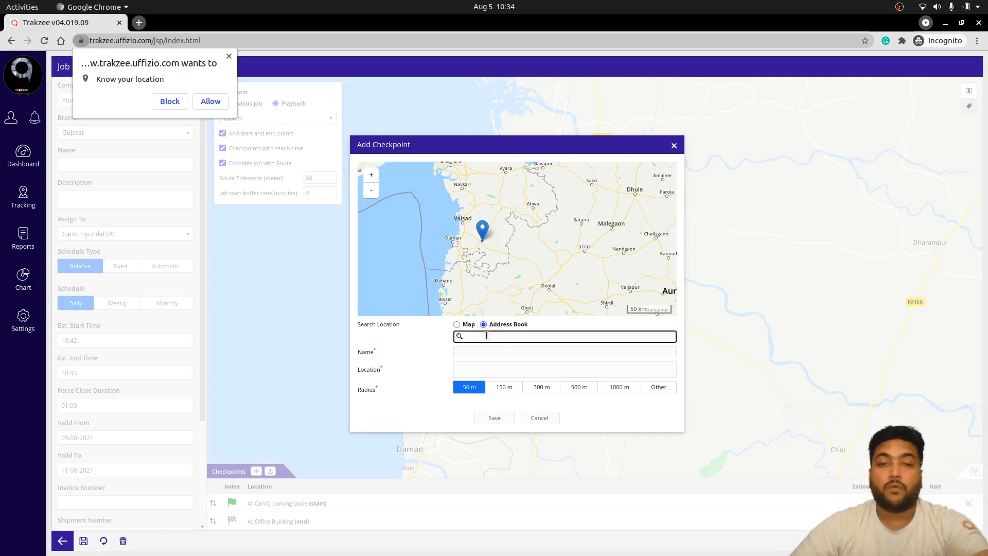
{"action": "type", "text": "off"}
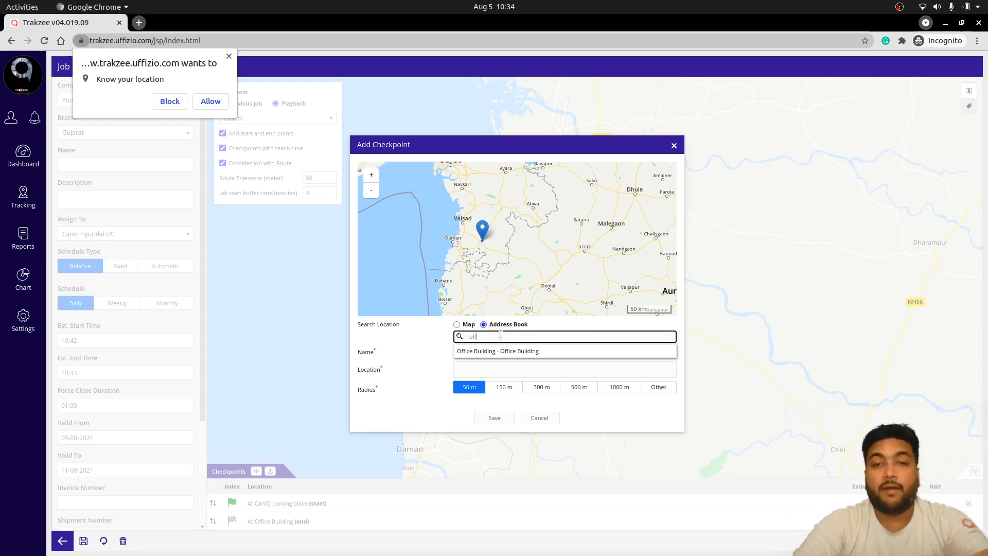
{"action": "key", "text": "BackSpace"}
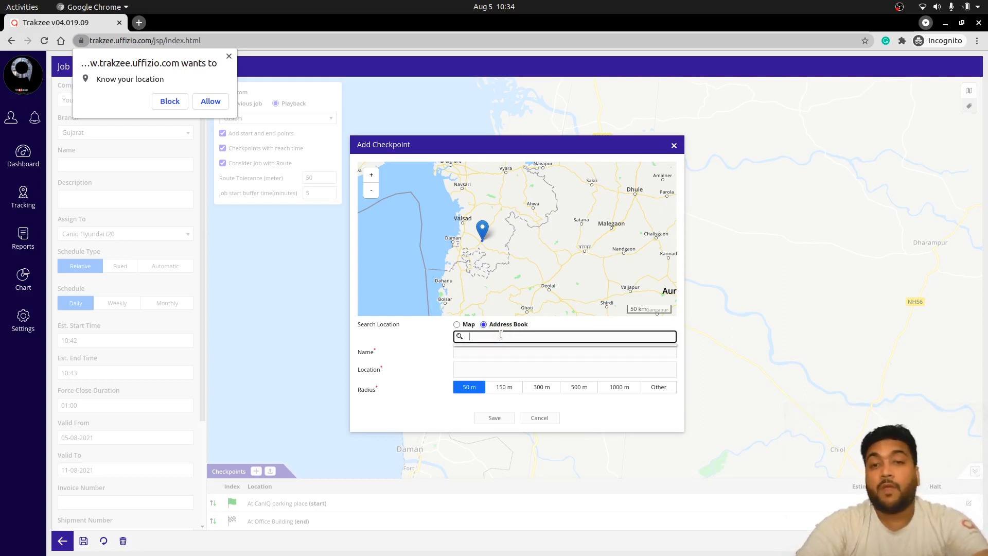
{"action": "left_click", "coordinate": [458, 325]}
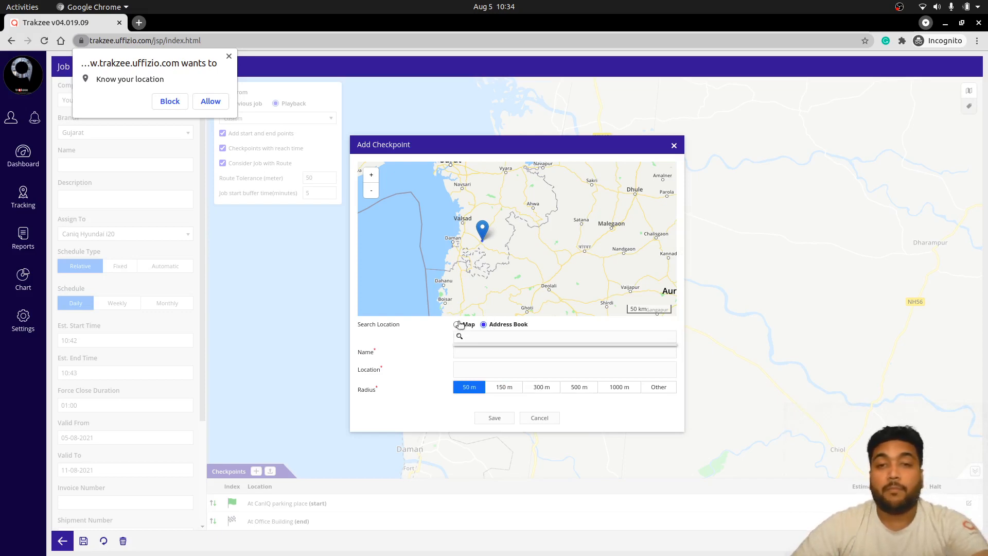
{"action": "left_click", "coordinate": [460, 324]}
Step: Move the checkpoint marker onto NH56 near Mota Pondha, southwest of Chiol
{"action": "scroll", "coordinate": [515, 247], "scroll_direction": "up", "scroll_amount": 1}
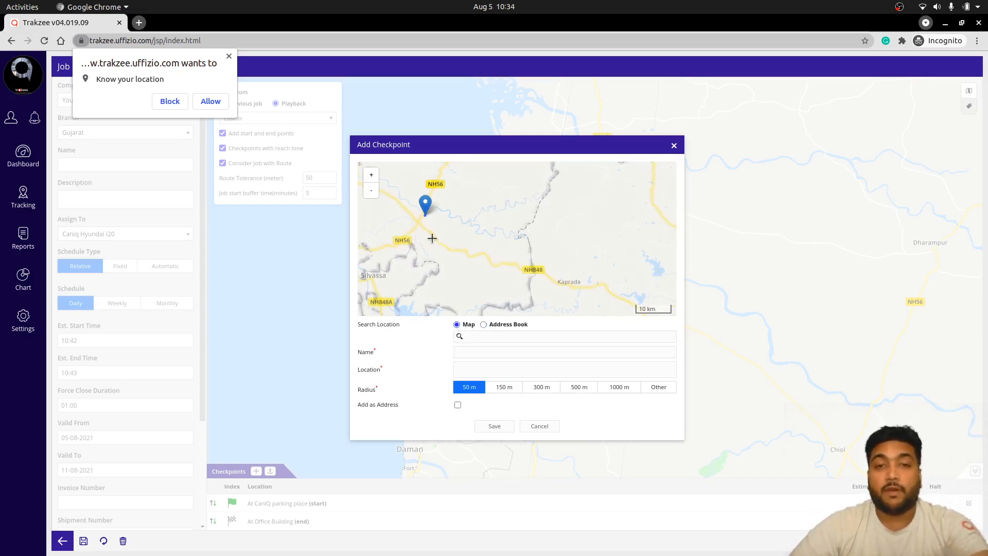
{"action": "scroll", "coordinate": [437, 232], "scroll_direction": "up", "scroll_amount": 2}
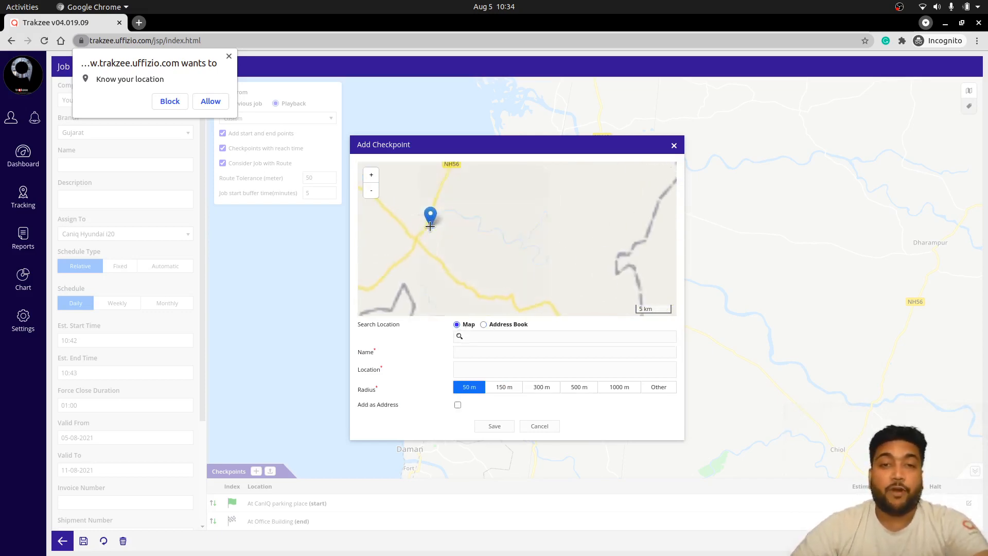
{"action": "scroll", "coordinate": [450, 247], "scroll_direction": "up", "scroll_amount": 2}
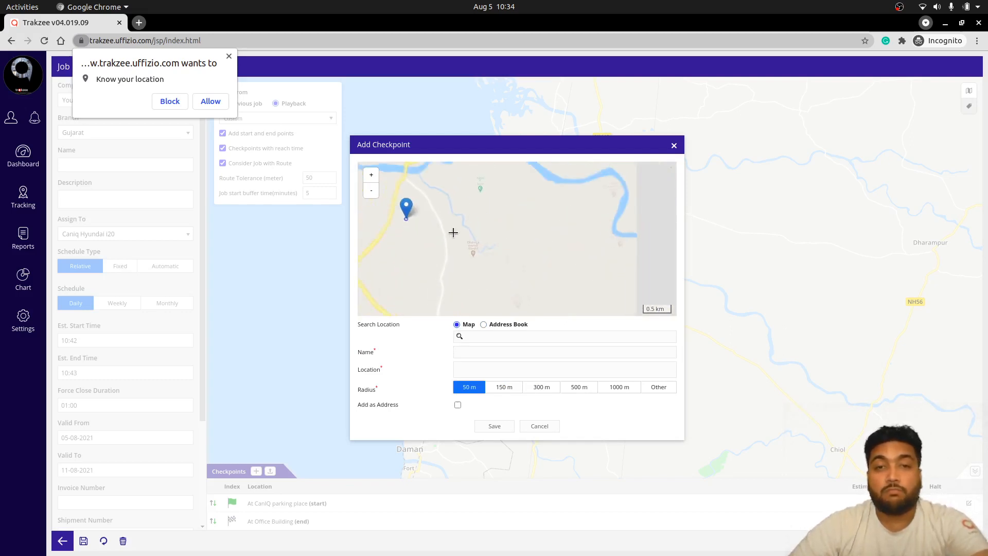
{"action": "left_click_drag", "start_coordinate": [409, 207], "coordinate": [444, 296]}
{"action": "scroll", "coordinate": [463, 281], "scroll_direction": "down", "scroll_amount": 1}
{"action": "scroll", "coordinate": [481, 216], "scroll_direction": "down", "scroll_amount": 3}
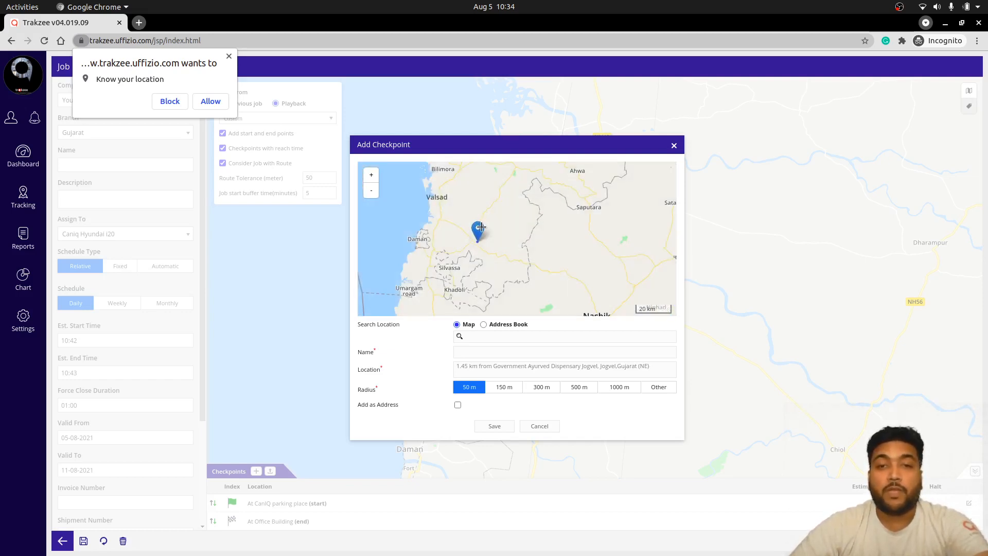
{"action": "left_click_drag", "start_coordinate": [475, 221], "coordinate": [471, 253]}
{"action": "scroll", "coordinate": [470, 251], "scroll_direction": "up", "scroll_amount": 2}
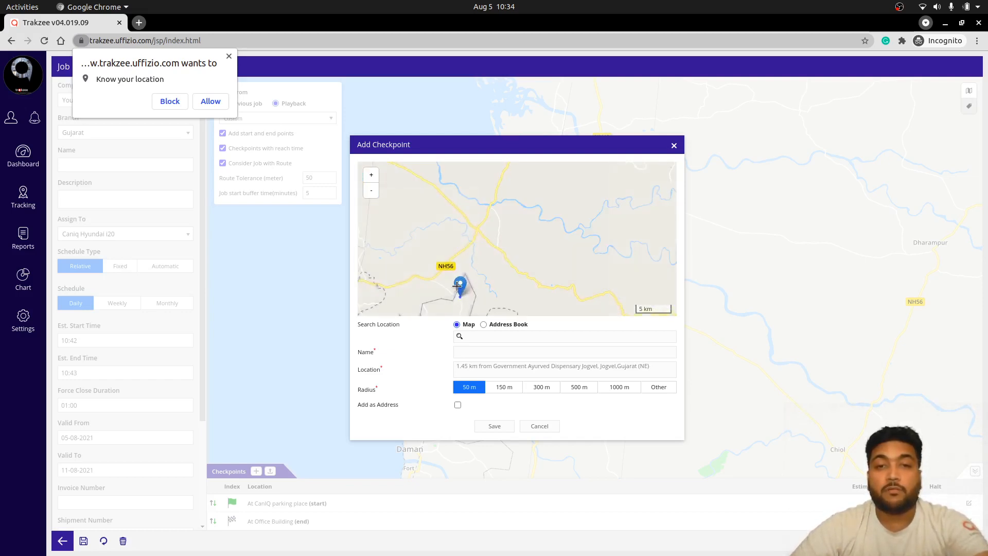
{"action": "left_click_drag", "start_coordinate": [464, 287], "coordinate": [447, 263]}
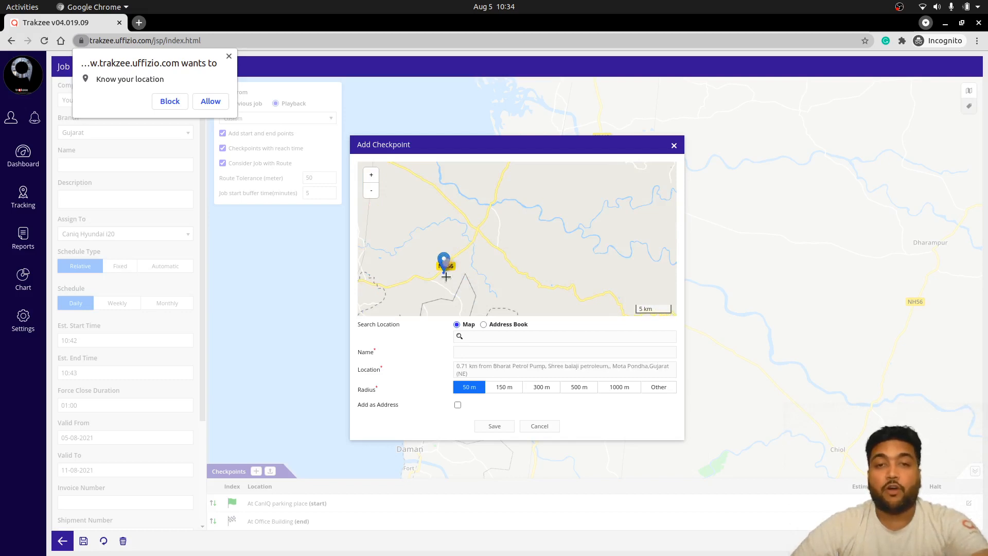
Step: Name the new checkpoint "Checkpoint 1"
{"action": "left_click", "coordinate": [484, 351]}
{"action": "left_click", "coordinate": [484, 351]}
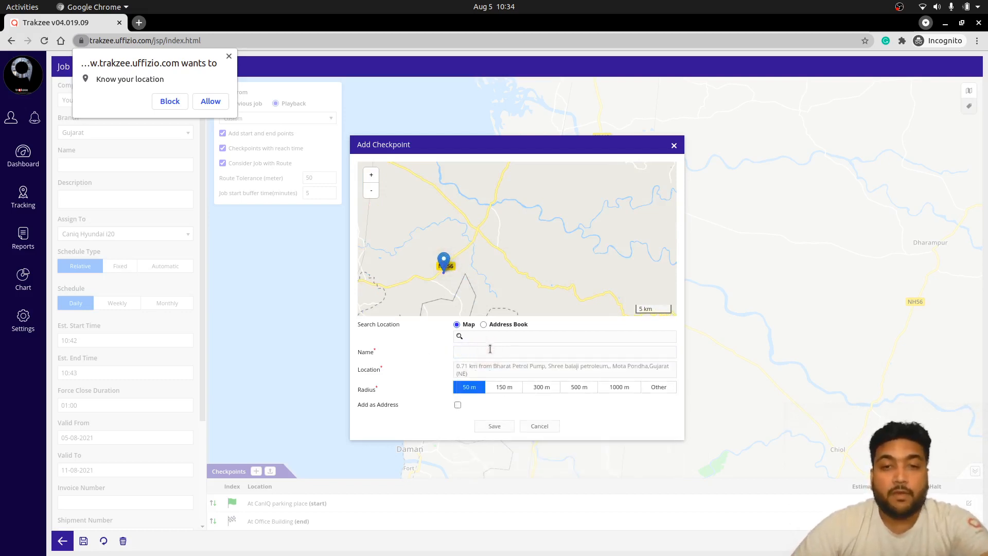
{"action": "left_click", "coordinate": [490, 350]}
{"action": "type", "text": "end"}
{"action": "key", "text": "Down"}
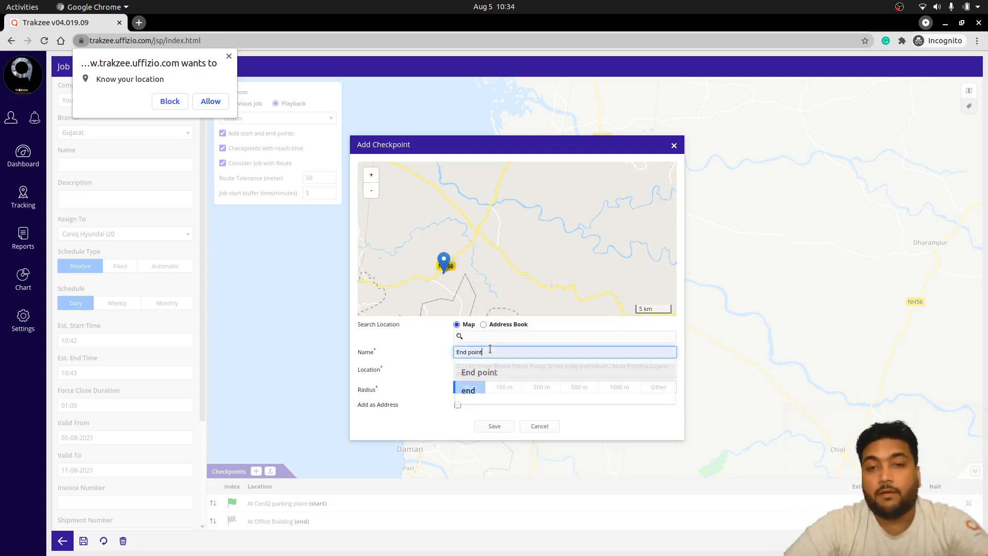
{"action": "key", "text": "Return"}
{"action": "key", "text": "ctrl+a"}
{"action": "type", "text": "Check"}
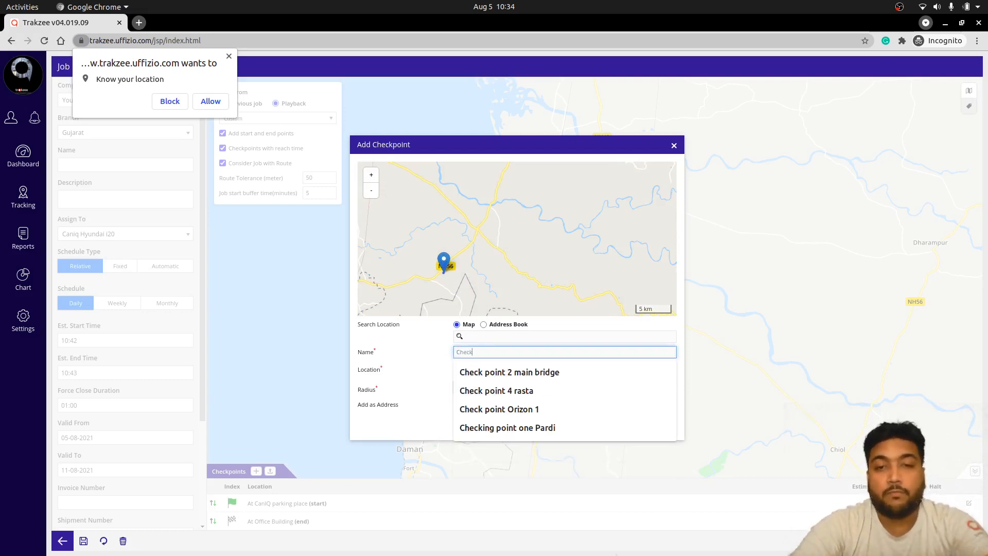
{"action": "key", "text": "Down"}
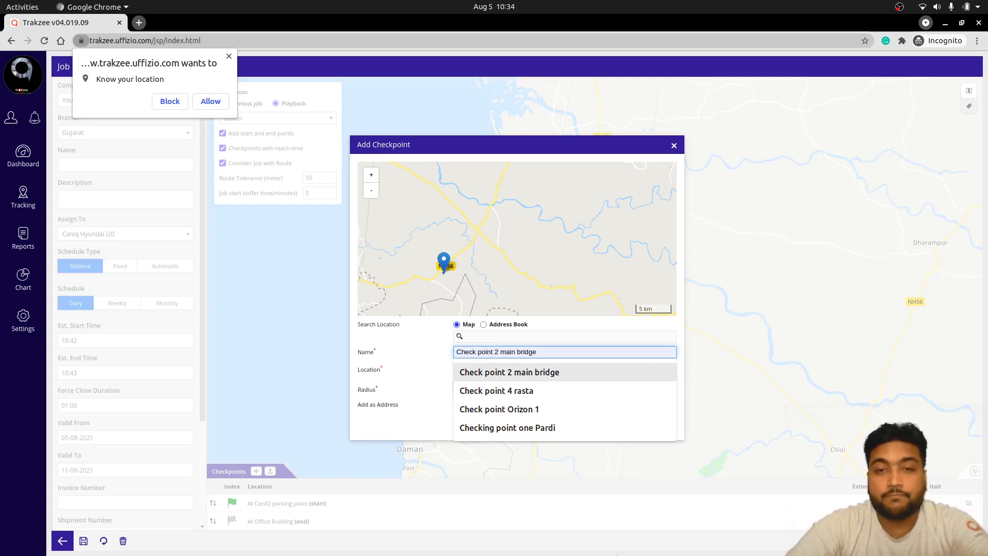
{"action": "key", "text": "ctrl+a"}
{"action": "key", "text": "BackSpace"}
{"action": "type", "text": "Ceh"}
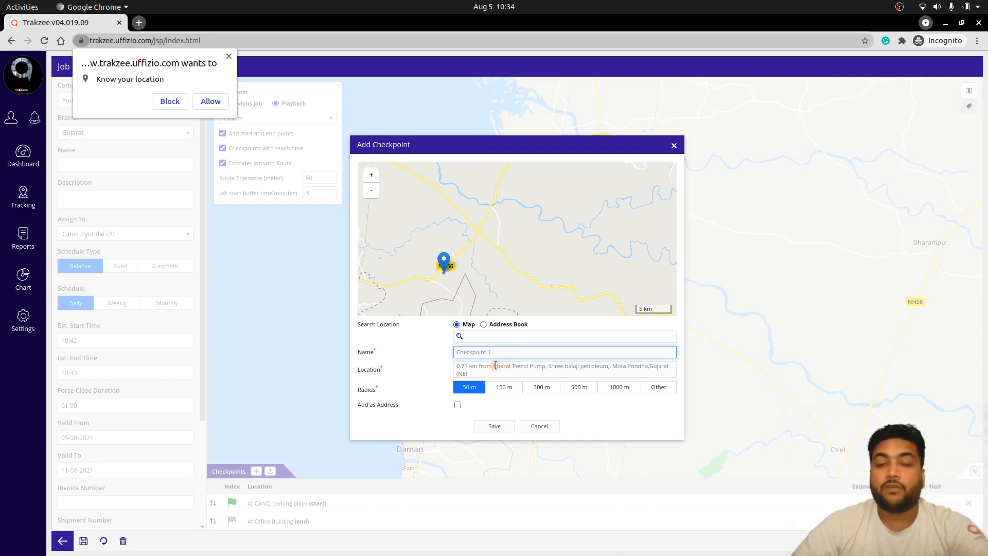
{"action": "left_click", "coordinate": [495, 366]}
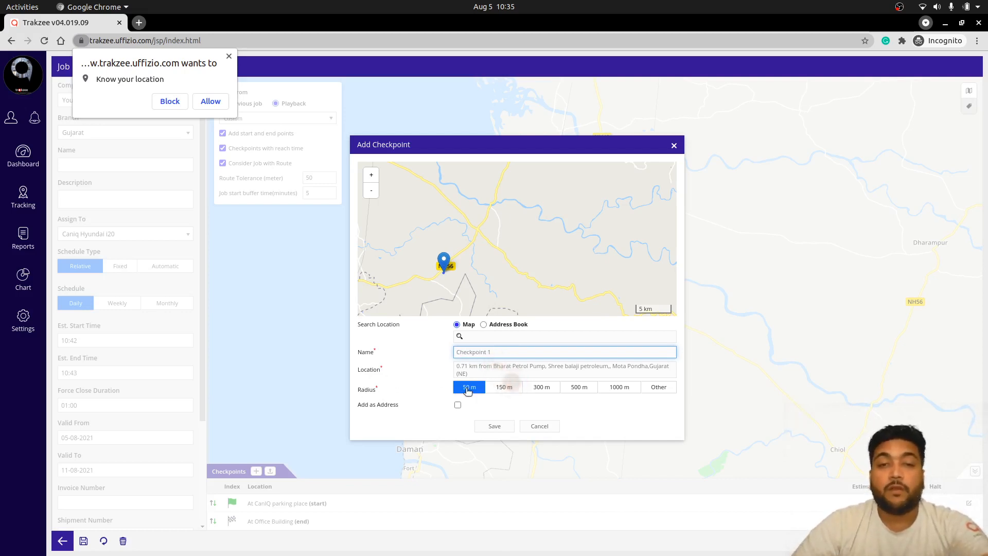
Step: Try a 150 m radius for the checkpoint and set it back to 50 m
{"action": "scroll", "coordinate": [435, 273], "scroll_direction": "up", "scroll_amount": 1}
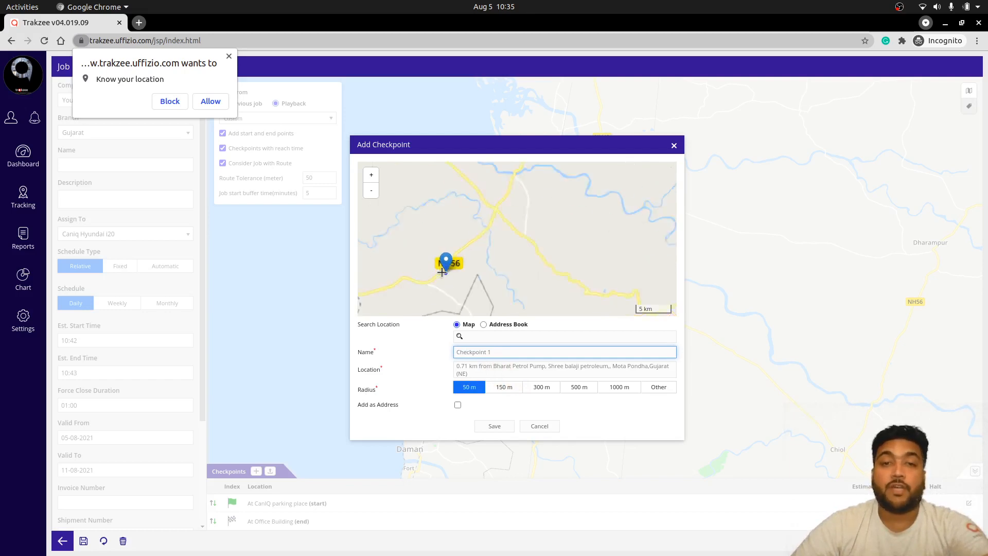
{"action": "left_click", "coordinate": [473, 390]}
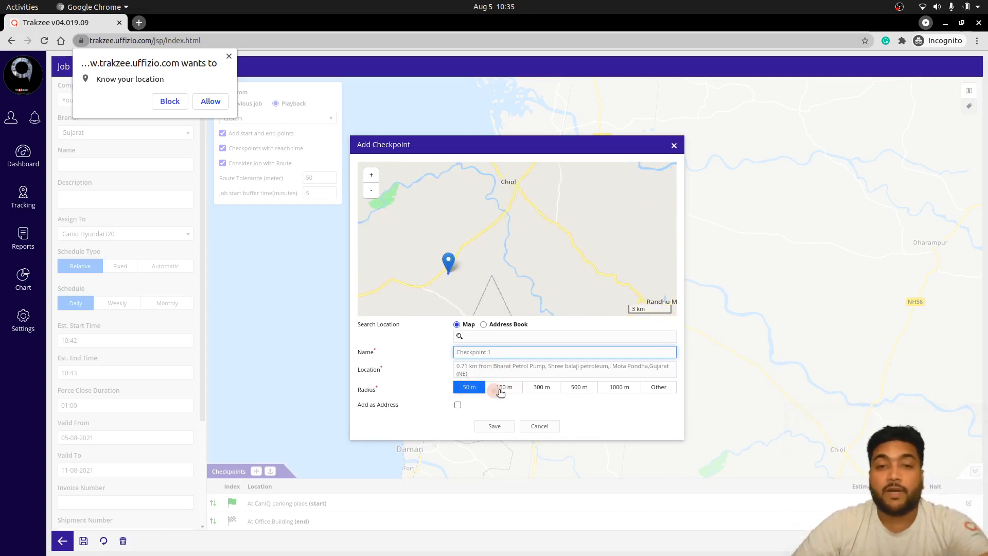
{"action": "left_click", "coordinate": [500, 390]}
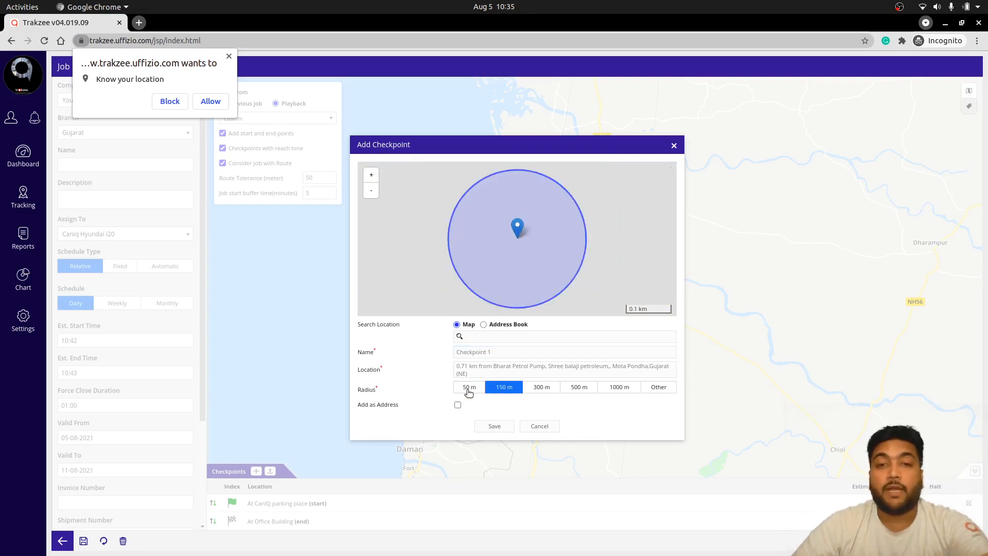
{"action": "left_click", "coordinate": [465, 390]}
{"action": "left_click", "coordinate": [450, 390]}
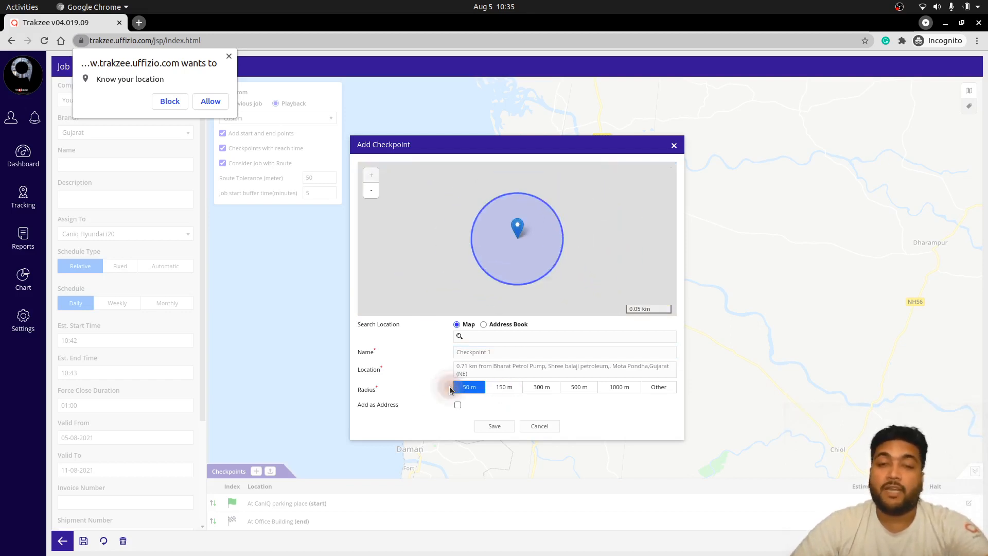
{"action": "scroll", "coordinate": [494, 267], "scroll_direction": "down", "scroll_amount": 1}
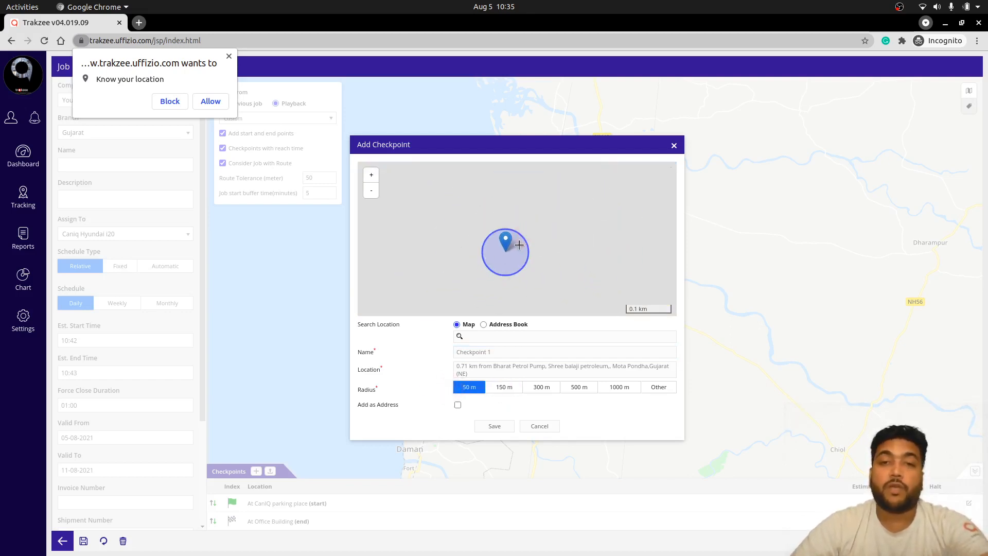
Step: Block the site's location access request and save Checkpoint 1 to the job
{"action": "left_click", "coordinate": [169, 101]}
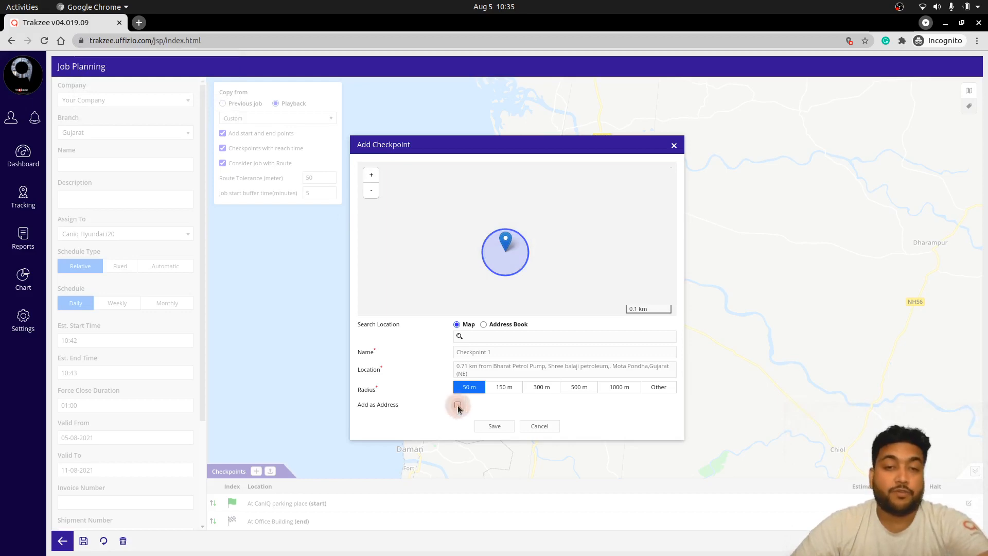
{"action": "left_click", "coordinate": [496, 426]}
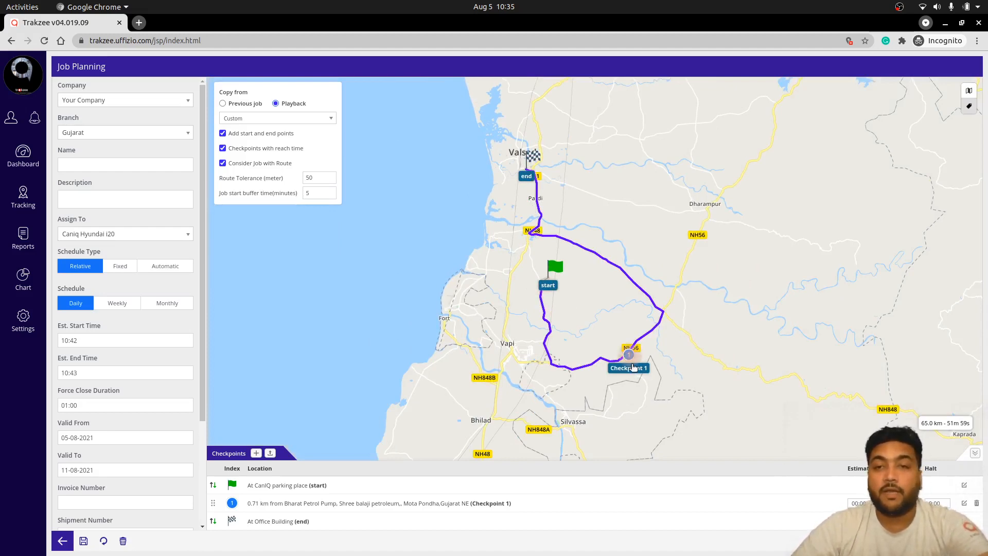
Step: Examine Checkpoint 1's position on the route, its list entry and the reach time option
{"action": "scroll", "coordinate": [631, 356], "scroll_direction": "up", "scroll_amount": 3}
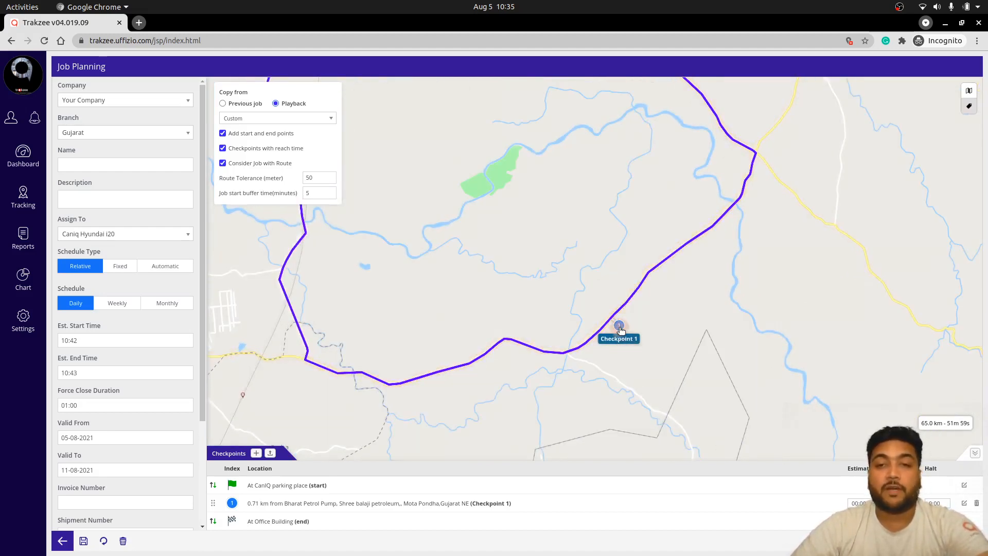
{"action": "scroll", "coordinate": [620, 329], "scroll_direction": "down", "scroll_amount": 2}
{"action": "scroll", "coordinate": [620, 329], "scroll_direction": "up", "scroll_amount": 1}
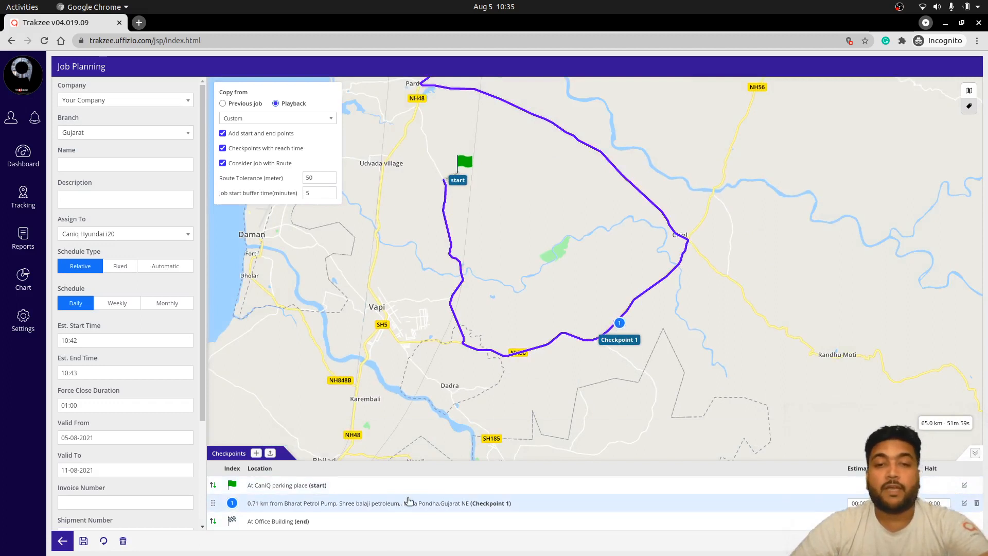
{"action": "left_click", "coordinate": [517, 502]}
{"action": "left_click", "coordinate": [862, 501]}
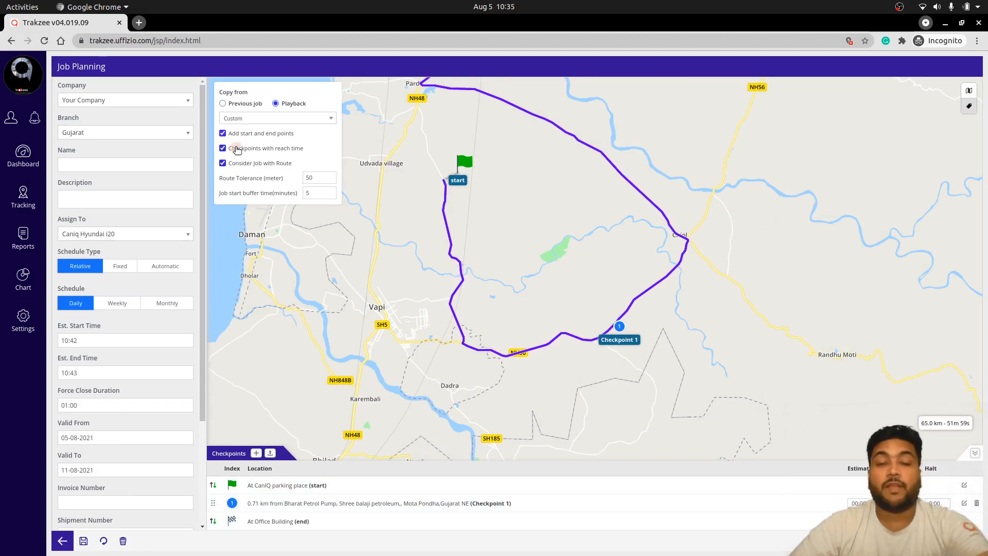
{"action": "left_click", "coordinate": [245, 149]}
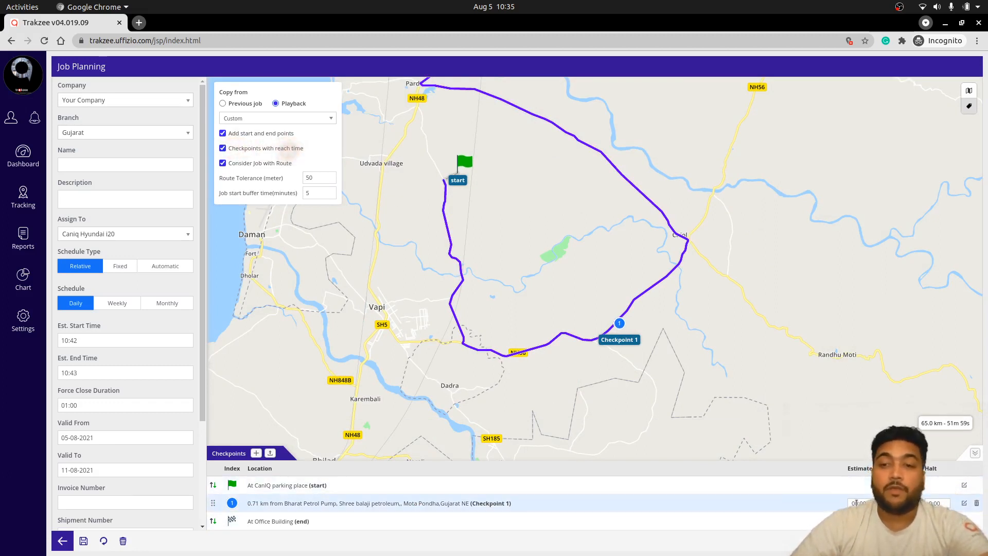
Step: Set the job's estimated end time to 12:00
{"action": "left_click", "coordinate": [856, 503]}
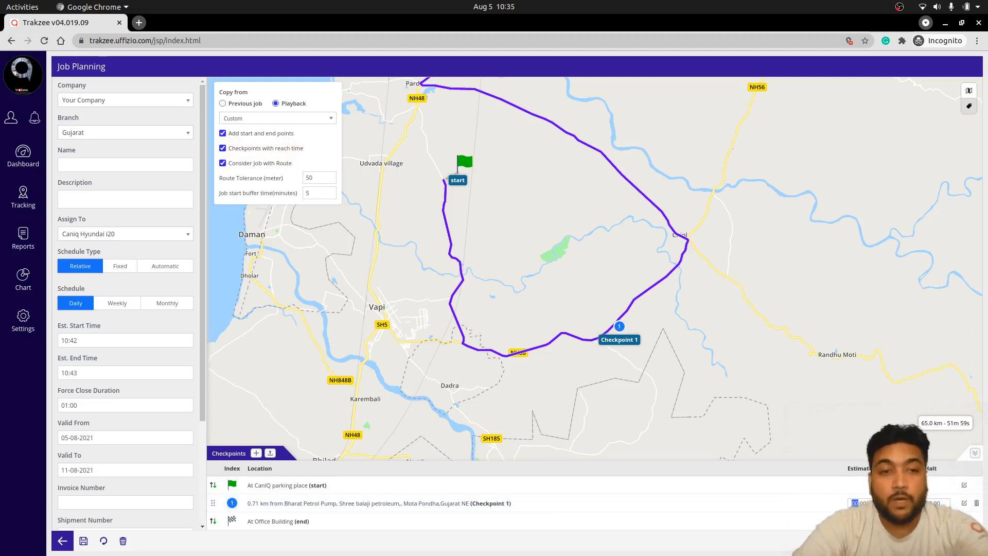
{"action": "left_click", "coordinate": [80, 372]}
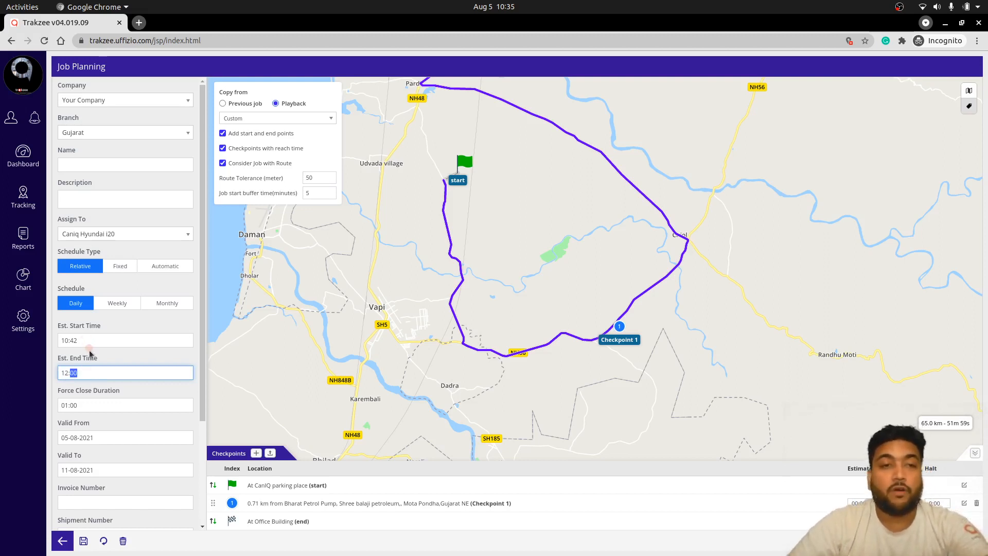
{"action": "left_click", "coordinate": [109, 357]}
{"action": "left_click", "coordinate": [105, 357]}
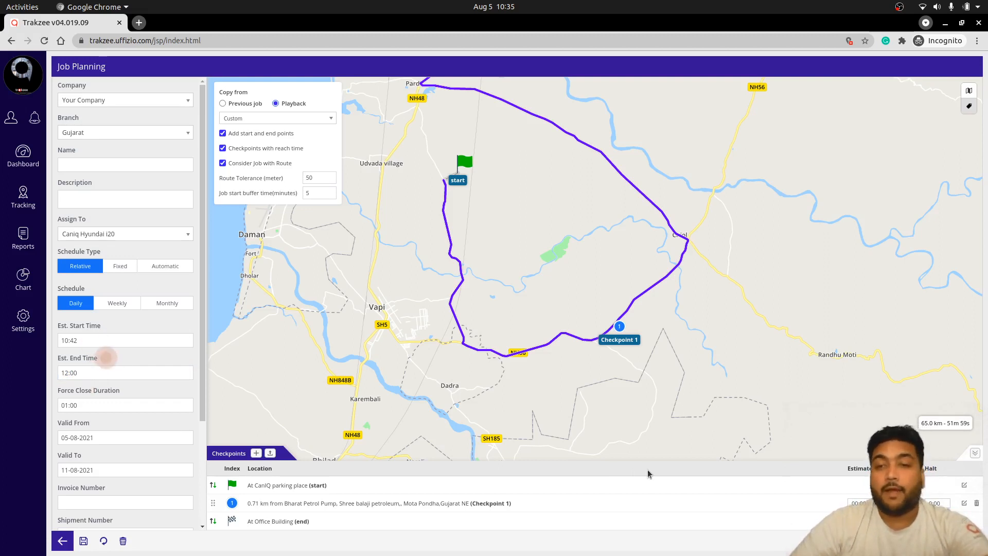
Step: Set Checkpoint 1's estimated reach time to 11:00
{"action": "left_click", "coordinate": [856, 504]}
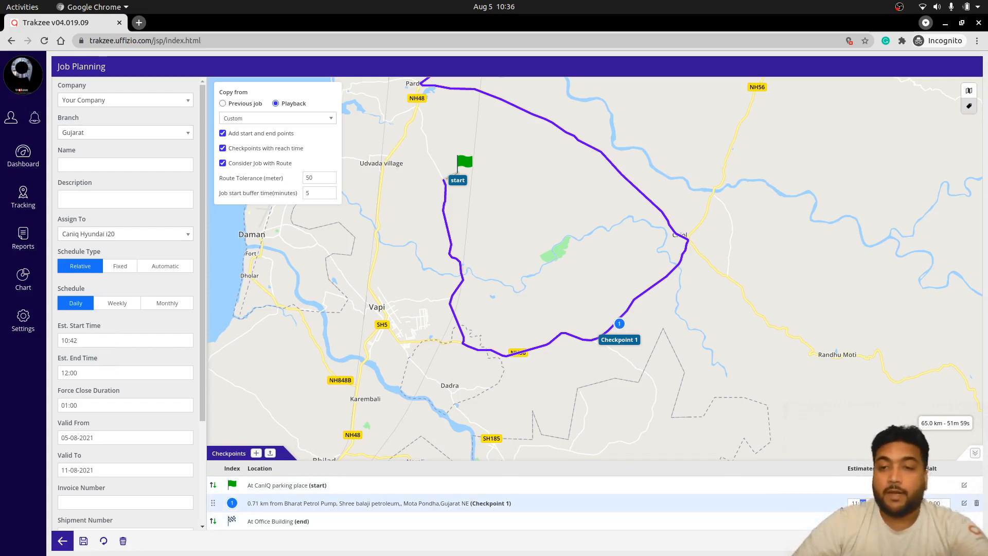
{"action": "left_click", "coordinate": [620, 320]}
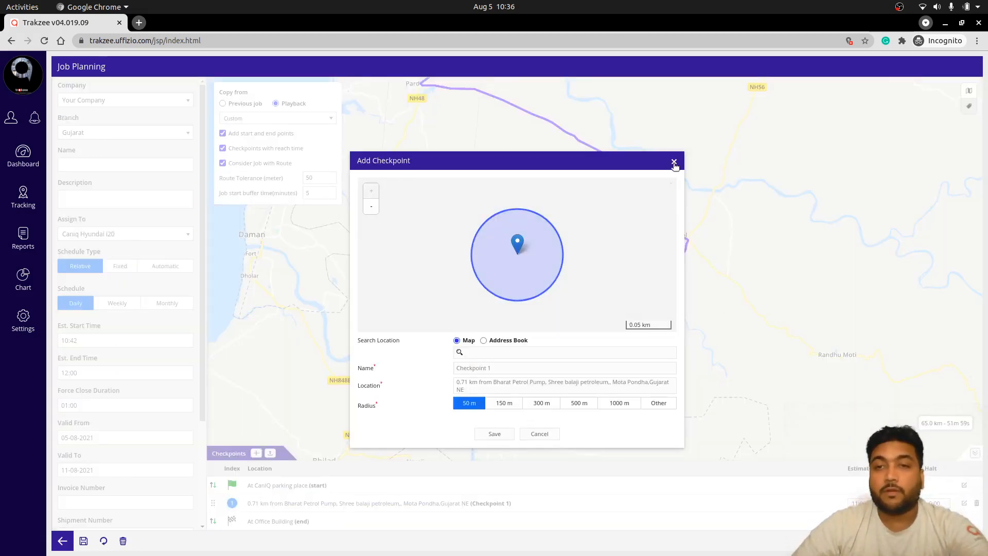
{"action": "left_click", "coordinate": [673, 161]}
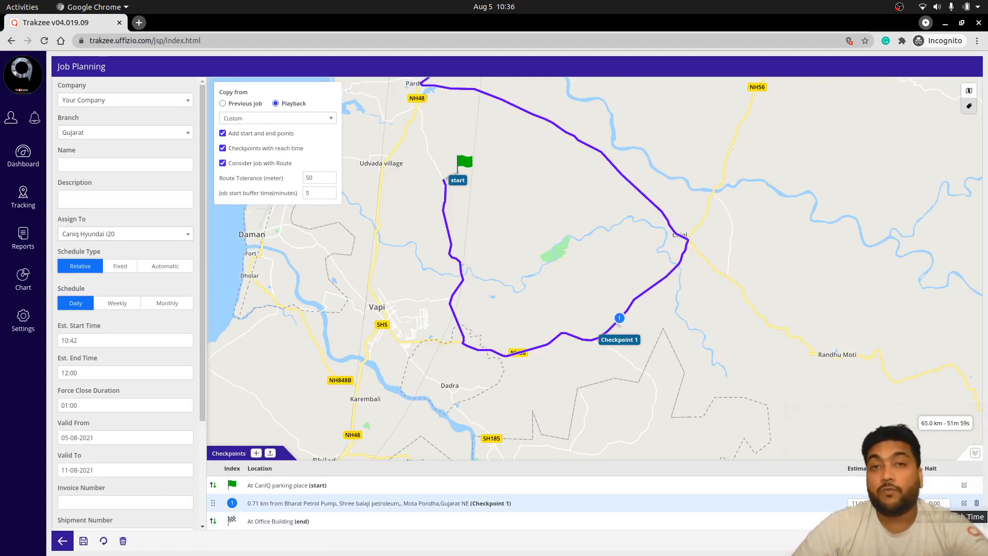
Step: Set Checkpoint 1's halt time to 2 minutes
{"action": "double_click", "coordinate": [934, 503]}
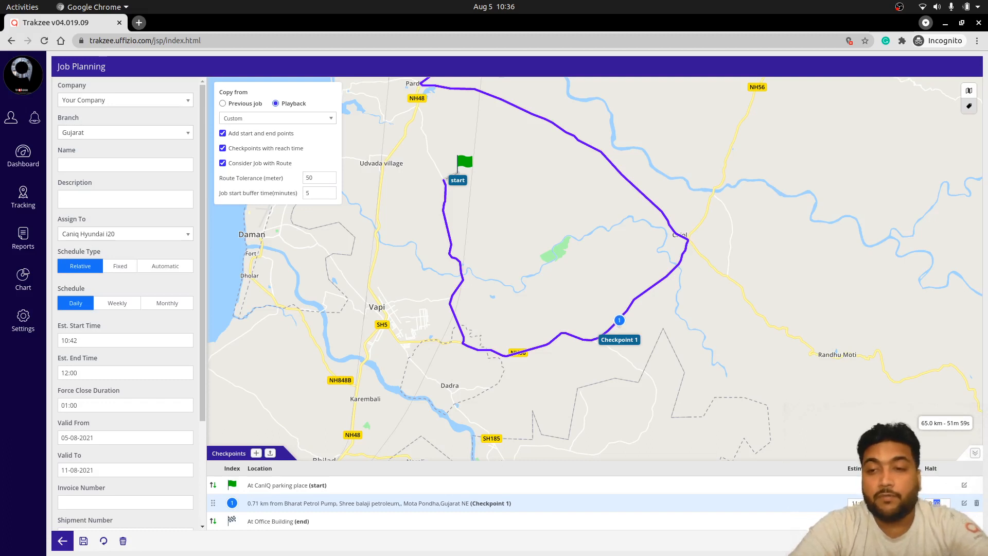
{"action": "type", "text": "2"}
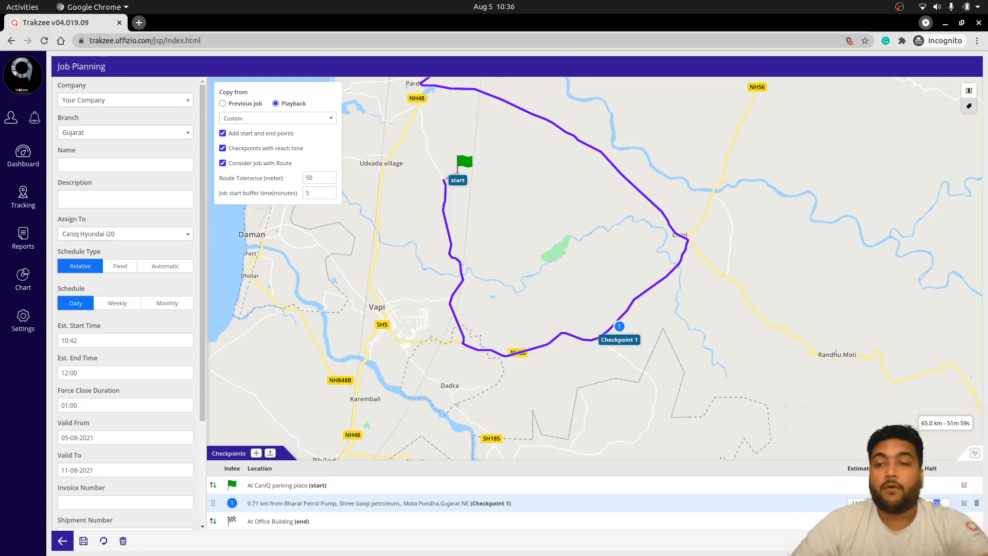
{"action": "left_click", "coordinate": [942, 503]}
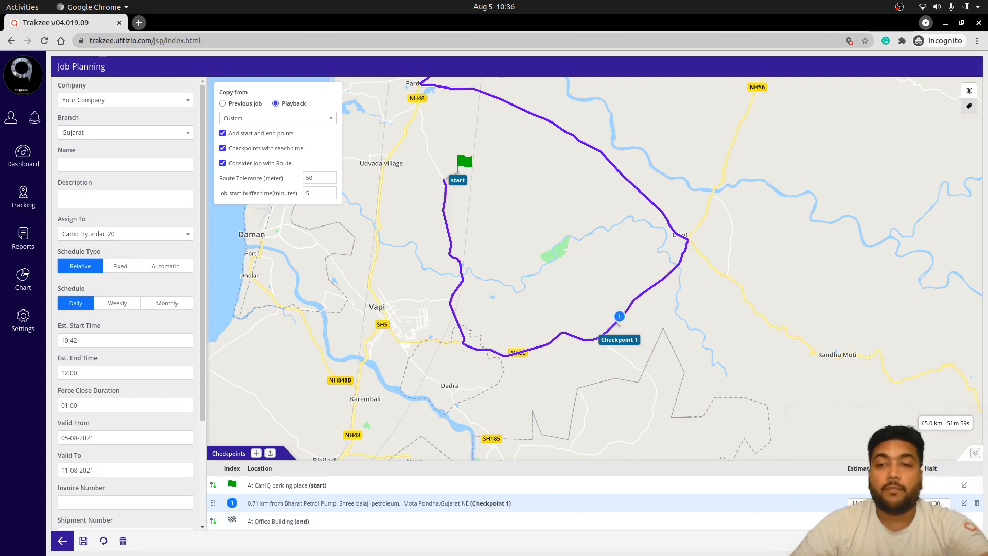
{"action": "left_click", "coordinate": [937, 504]}
{"action": "type", "text": "2"}
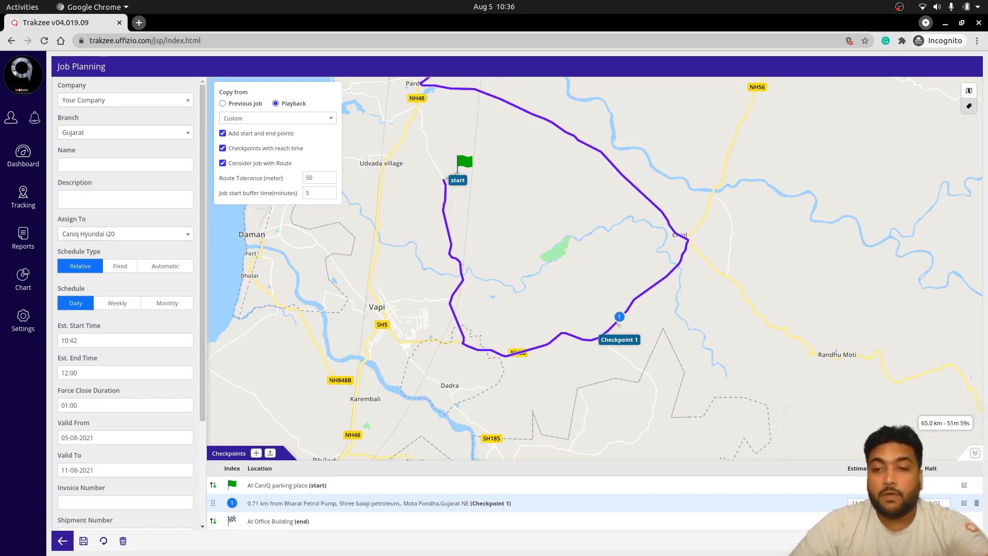
{"action": "left_click", "coordinate": [921, 540]}
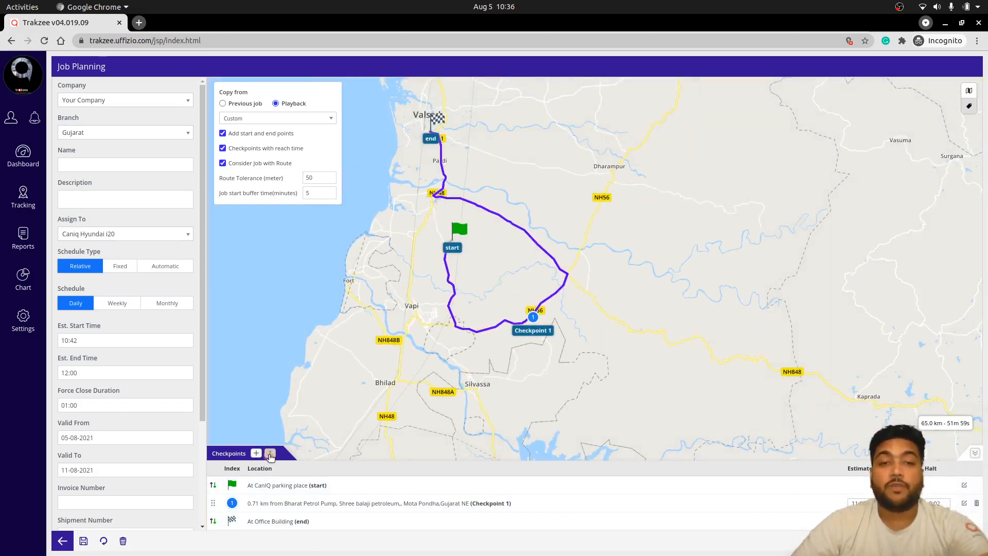
Step: Download the sample file for uploading checkpoints to the job
{"action": "left_click", "coordinate": [270, 454]}
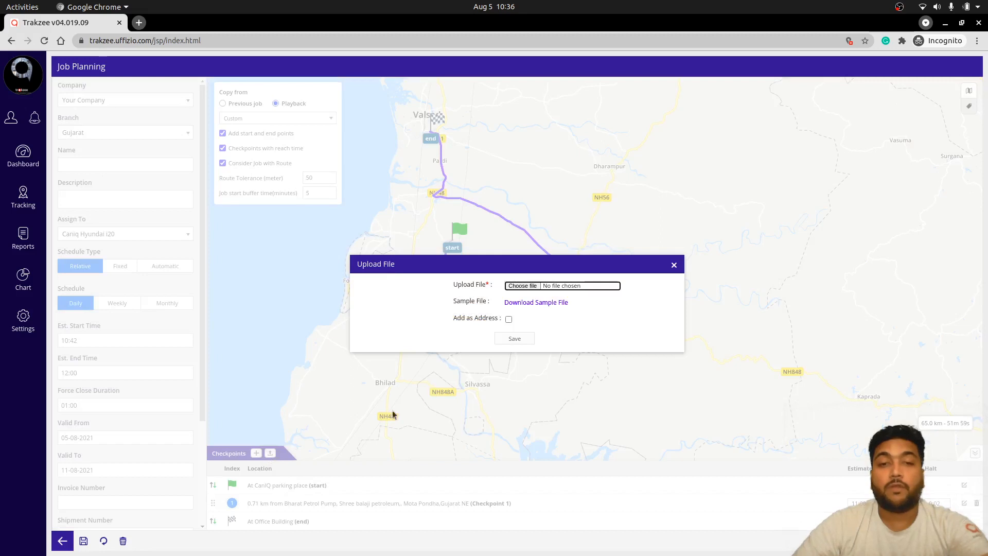
{"action": "left_click", "coordinate": [529, 306]}
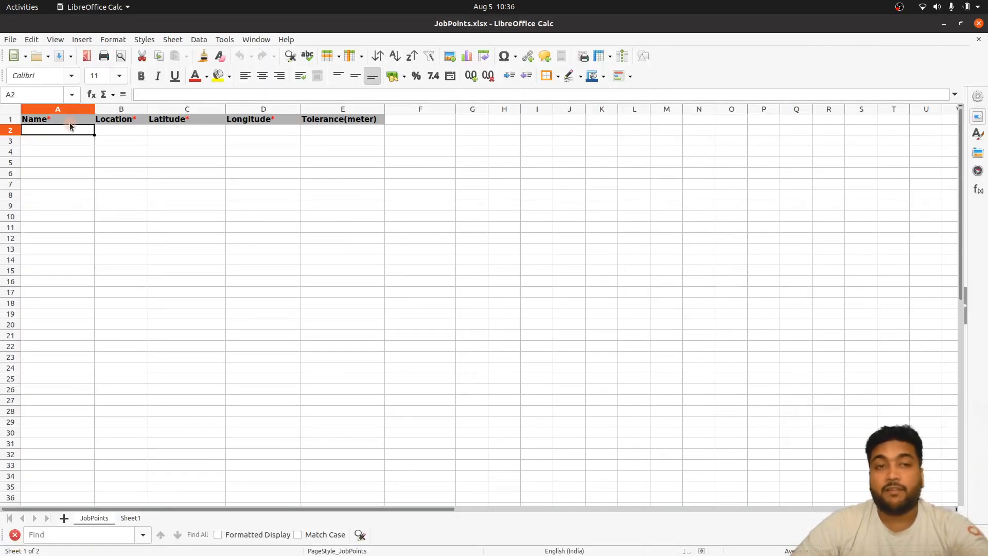
Step: Examine the column headings of JobPoints.xlsx in LibreOffice Calc, and return to Trakzee to close the file upload
{"action": "left_click", "coordinate": [116, 121]}
{"action": "left_click", "coordinate": [124, 132]}
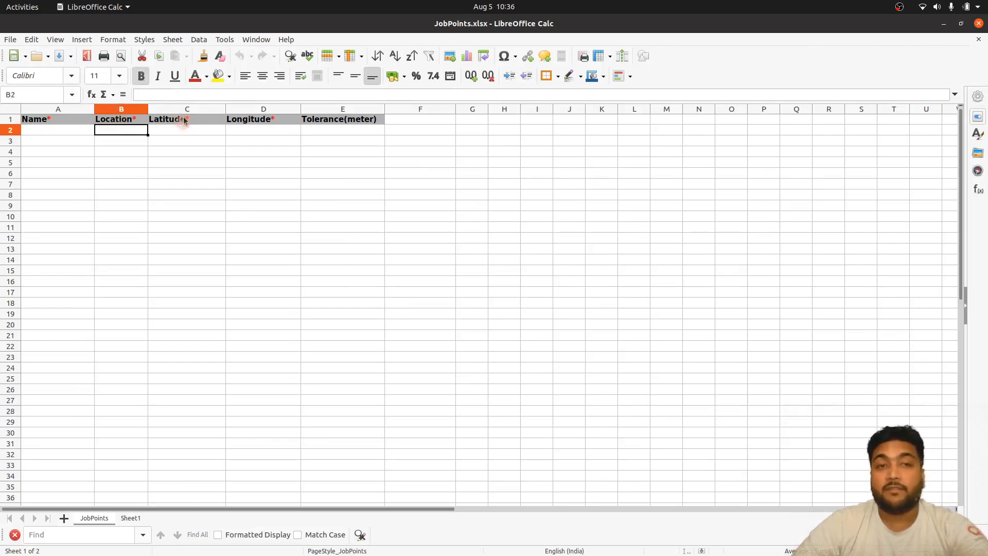
{"action": "left_click", "coordinate": [188, 130]}
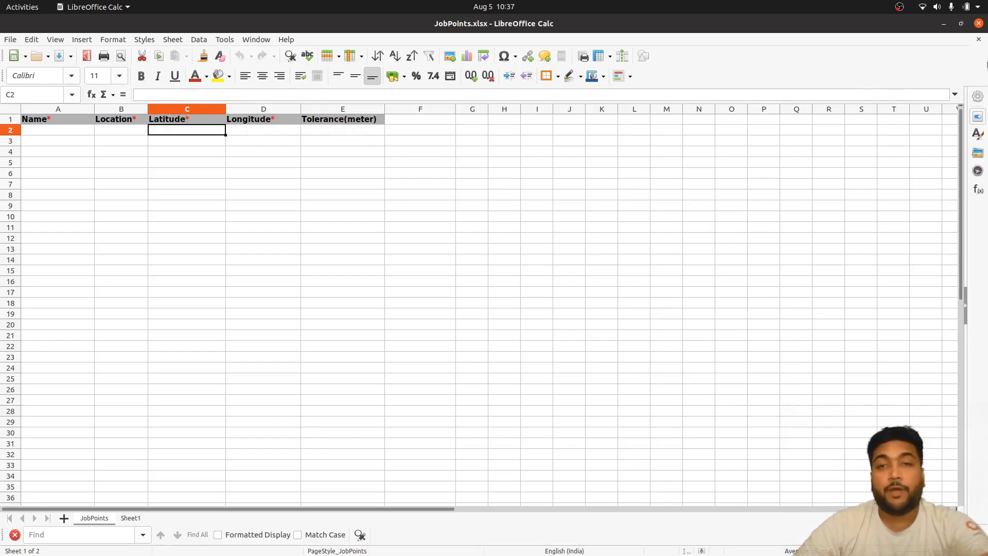
{"action": "key", "text": "alt+Tab"}
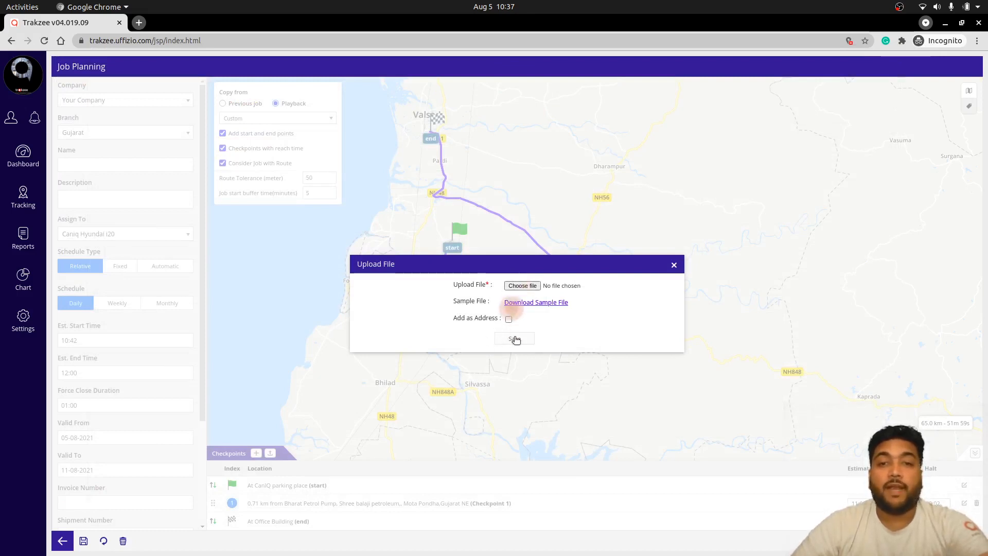
{"action": "left_click", "coordinate": [674, 265]}
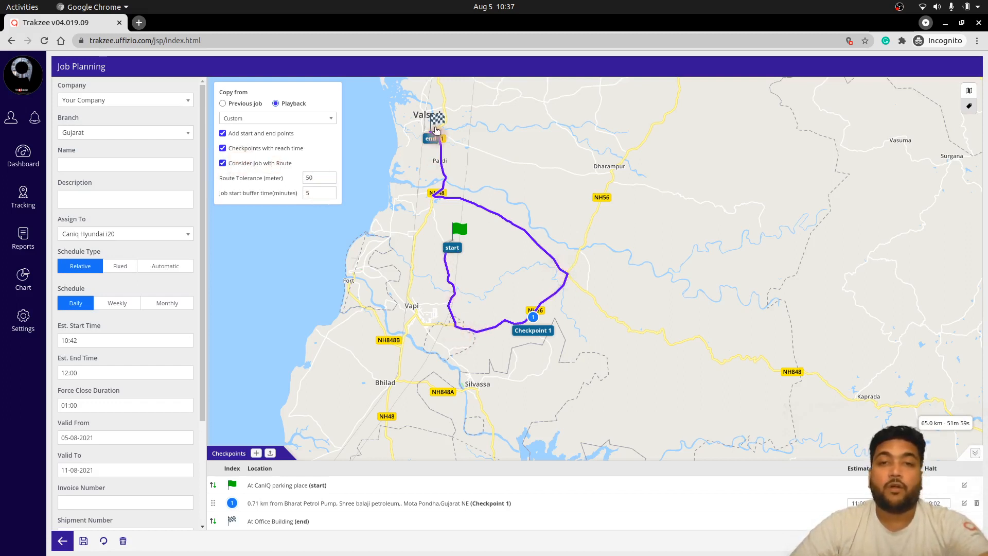
Step: Try the job without considering its route and turn the route back on
{"action": "left_click", "coordinate": [223, 163]}
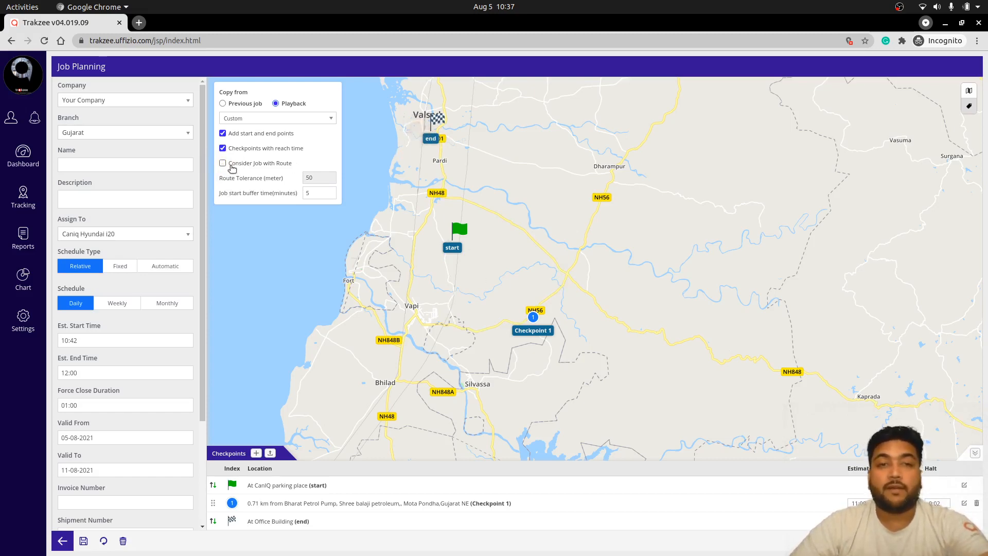
{"action": "left_click", "coordinate": [223, 163]}
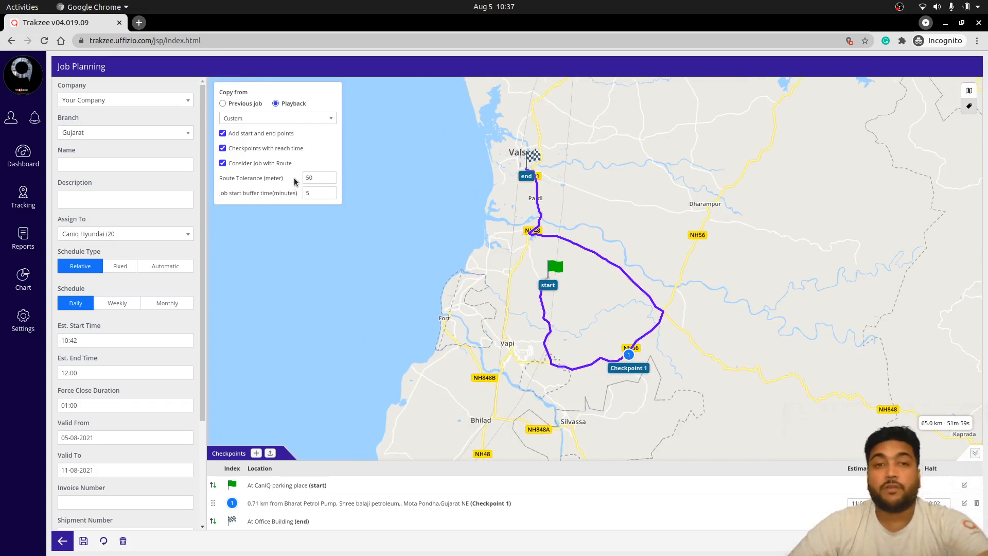
{"action": "left_click", "coordinate": [321, 175]}
{"action": "left_click", "coordinate": [321, 175]}
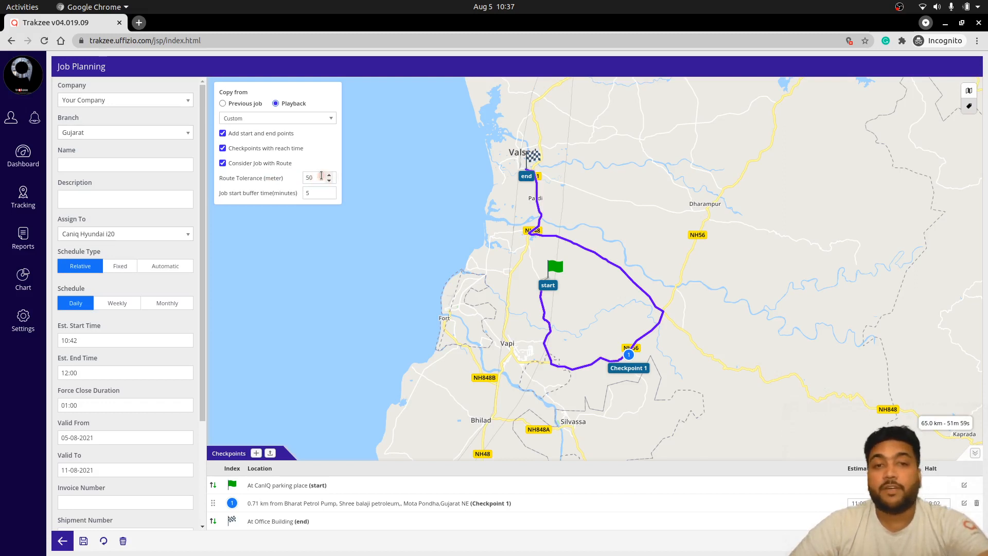
{"action": "left_click", "coordinate": [321, 176]}
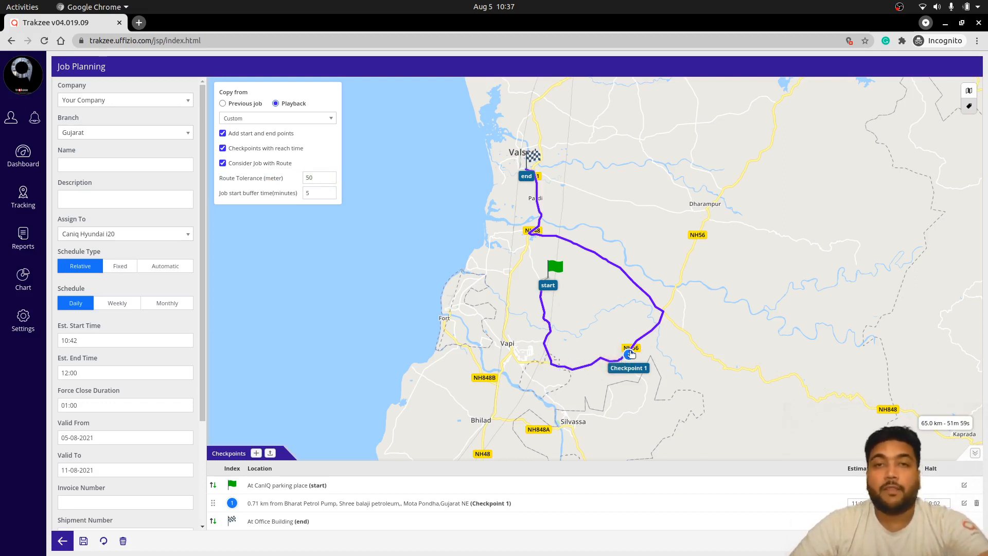
{"action": "left_click", "coordinate": [310, 179]}
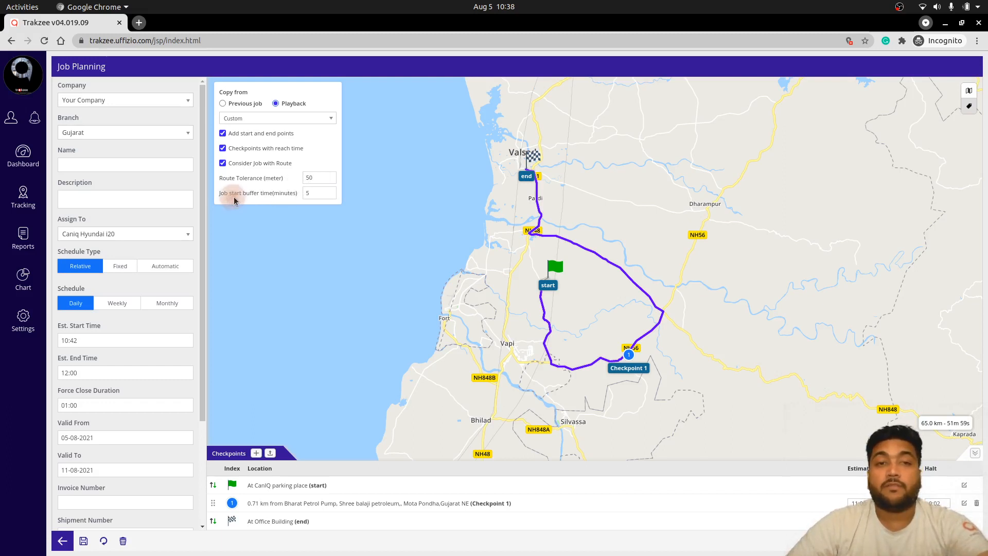
Step: Set the job start buffer time to 7 minutes
{"action": "left_click", "coordinate": [329, 191]}
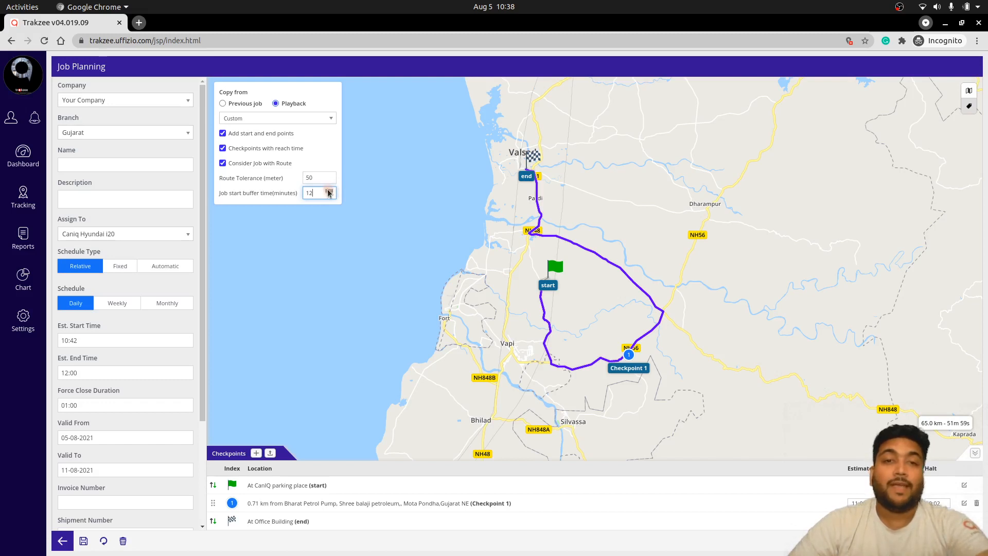
{"action": "left_click", "coordinate": [329, 194]}
{"action": "left_click", "coordinate": [329, 194]}
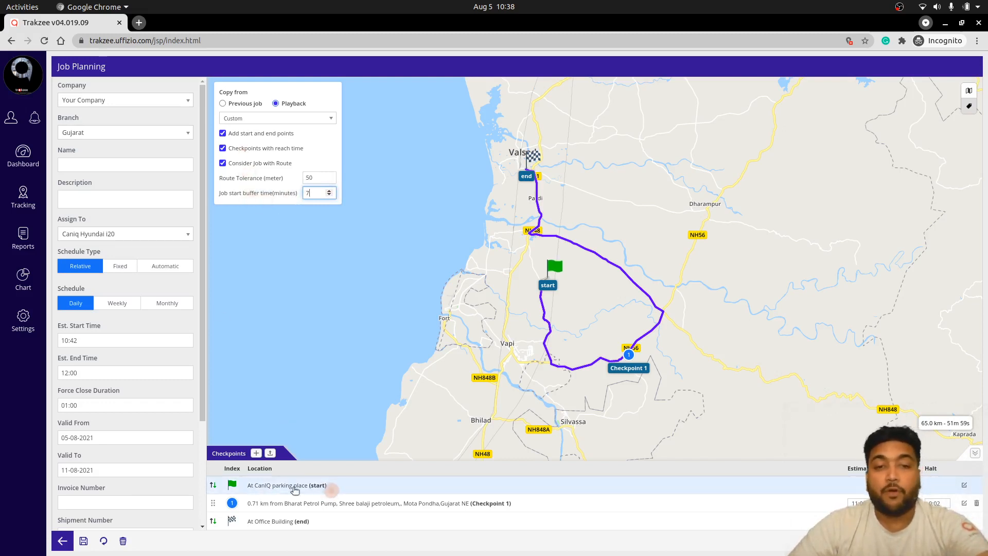
Step: Open the start checkpoint's details and close them without making changes
{"action": "double_click", "coordinate": [278, 486]}
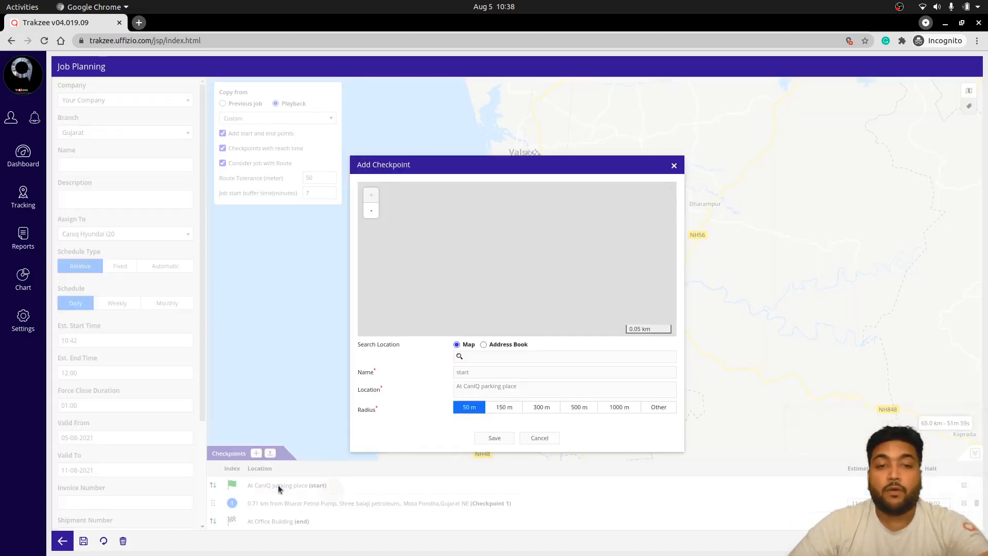
{"action": "left_click", "coordinate": [674, 167]}
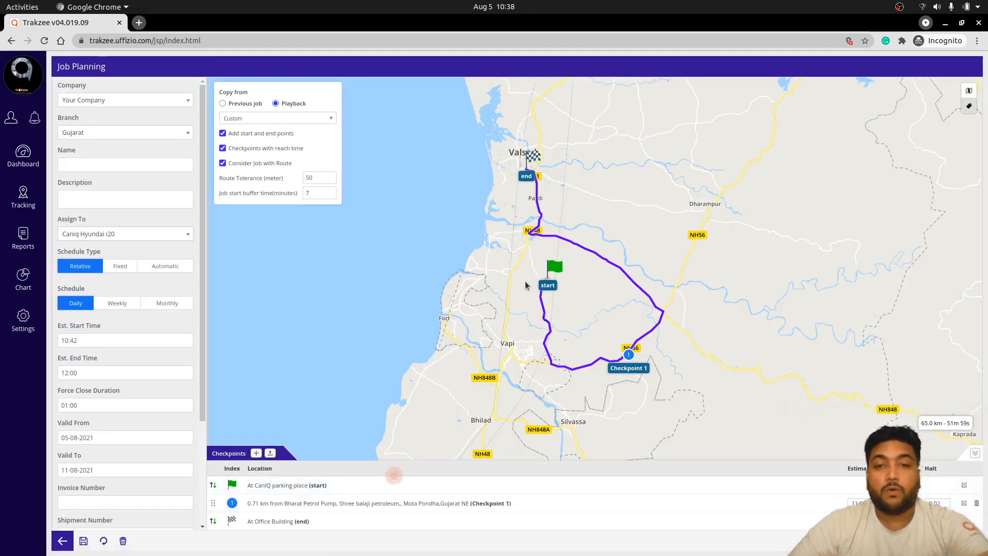
Step: Try to move Checkpoint 1 to a different place in the checkpoint order
{"action": "left_click", "coordinate": [280, 495]}
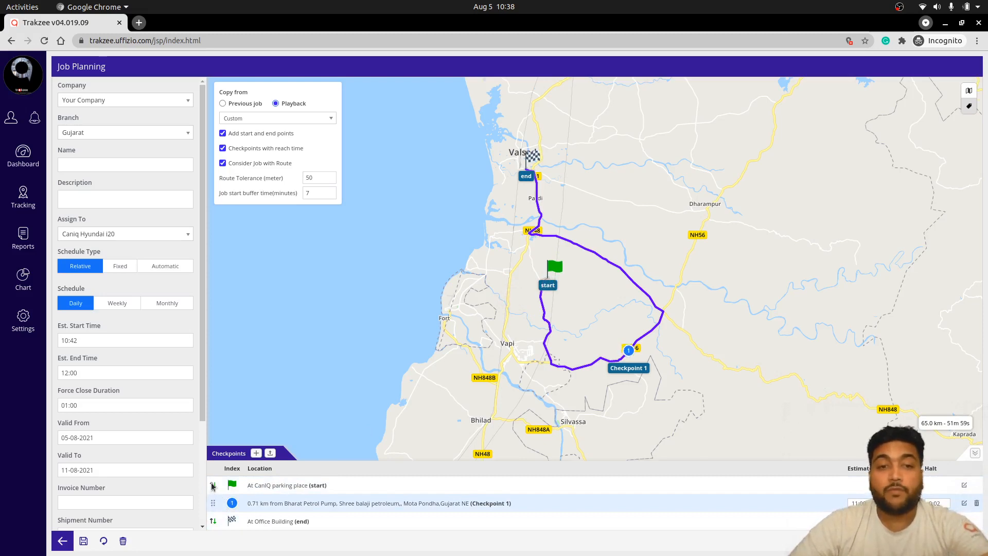
{"action": "mouse_move", "coordinate": [213, 503]}
{"action": "left_mouse_down"}
{"action": "mouse_move", "coordinate": [215, 484]}
{"action": "mouse_move", "coordinate": [222, 492]}
{"action": "left_mouse_up"}
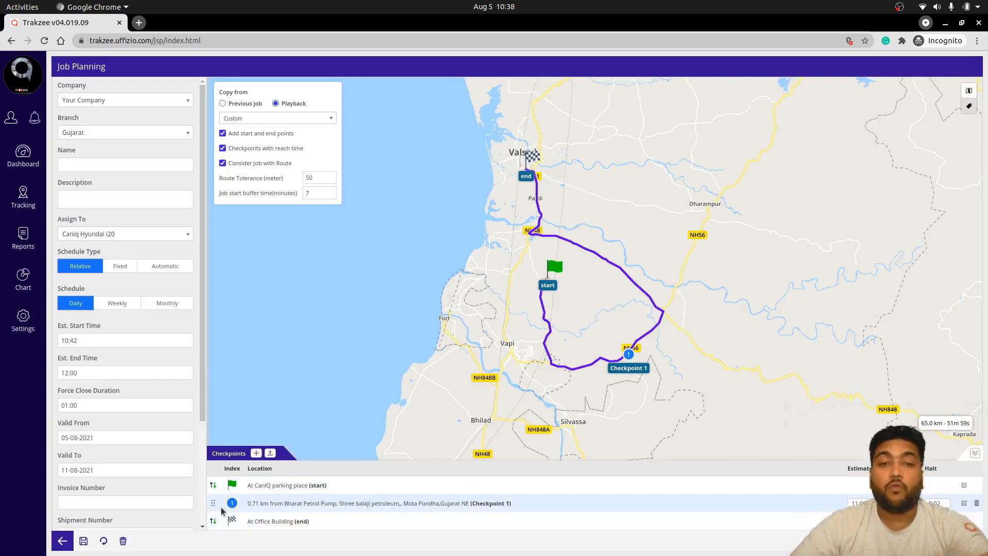
{"action": "left_click_drag", "start_coordinate": [211, 507], "coordinate": [240, 512]}
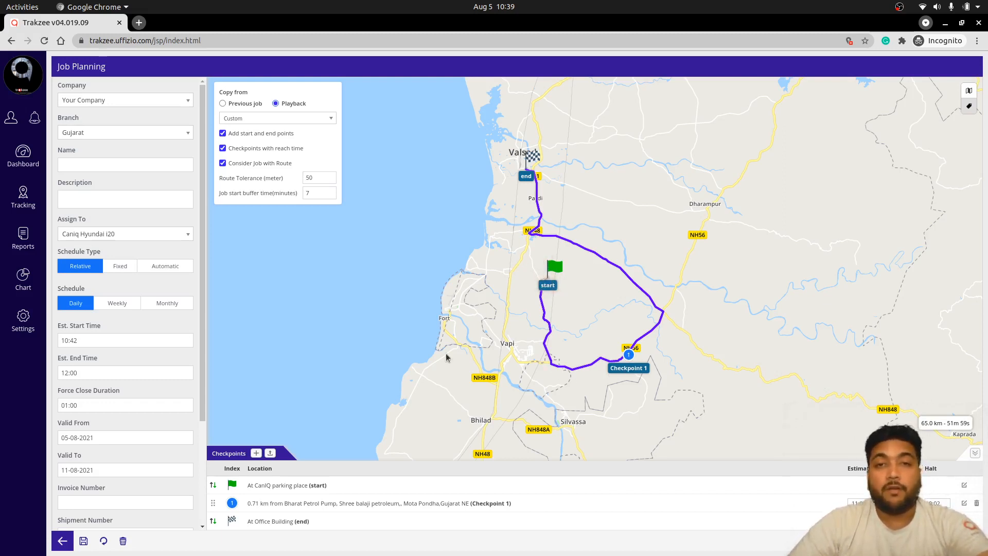
{"action": "left_click", "coordinate": [119, 348]}
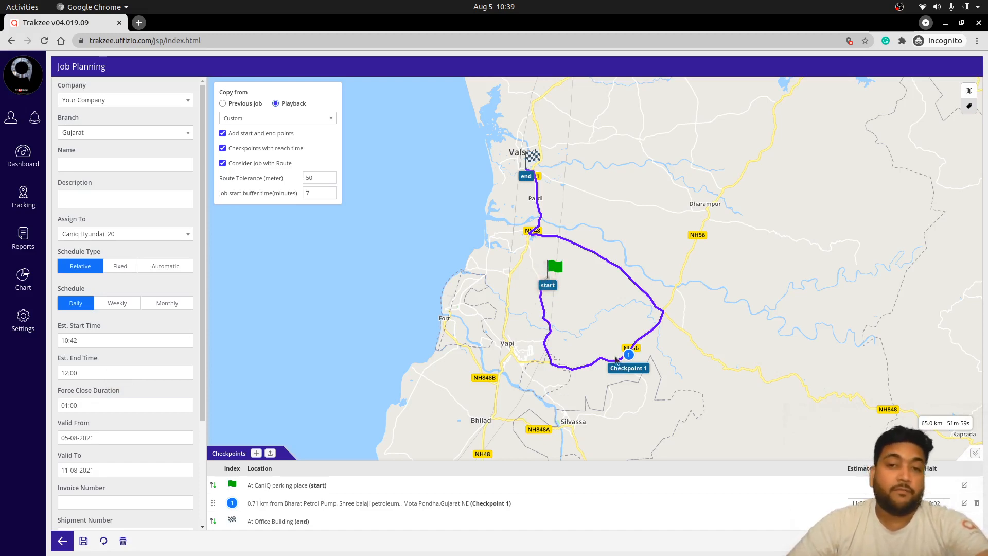
{"action": "scroll", "coordinate": [296, 422], "scroll_direction": "down", "scroll_amount": 1}
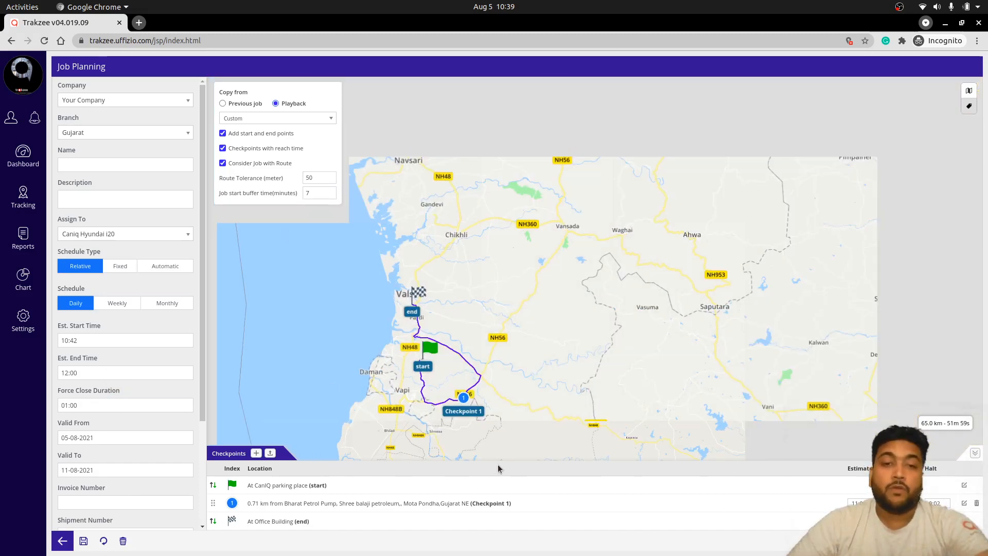